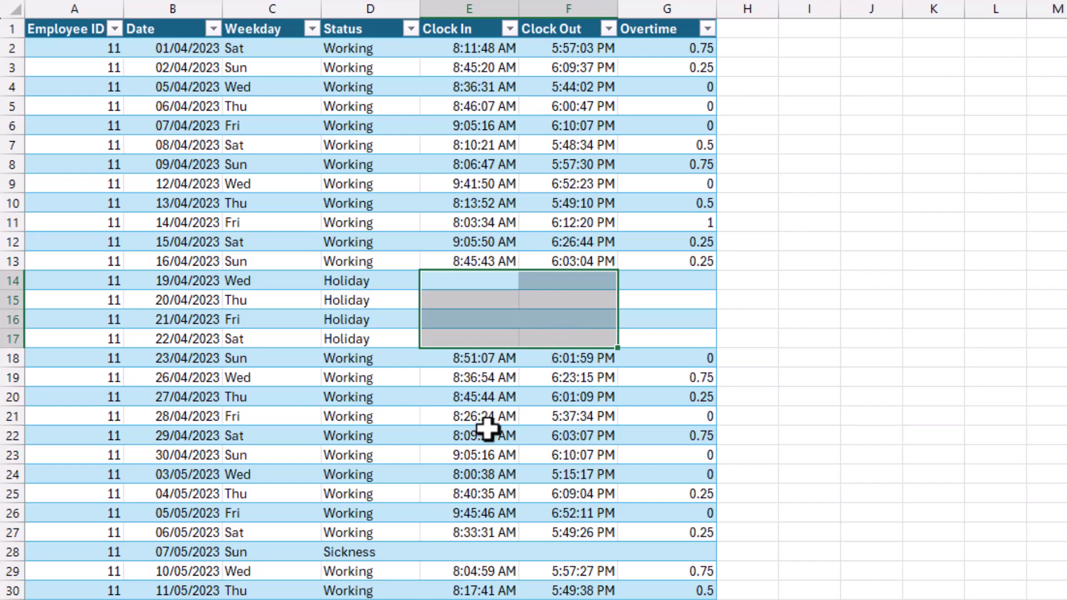
Examine the Clock In and Clock Out cells on the sickness row, the Overtime column, and the tables on sheets 12 and 13
{"action": "left_click", "coordinate": [475, 554]}
{"action": "left_click_drag", "start_coordinate": [476, 554], "coordinate": [545, 554]}
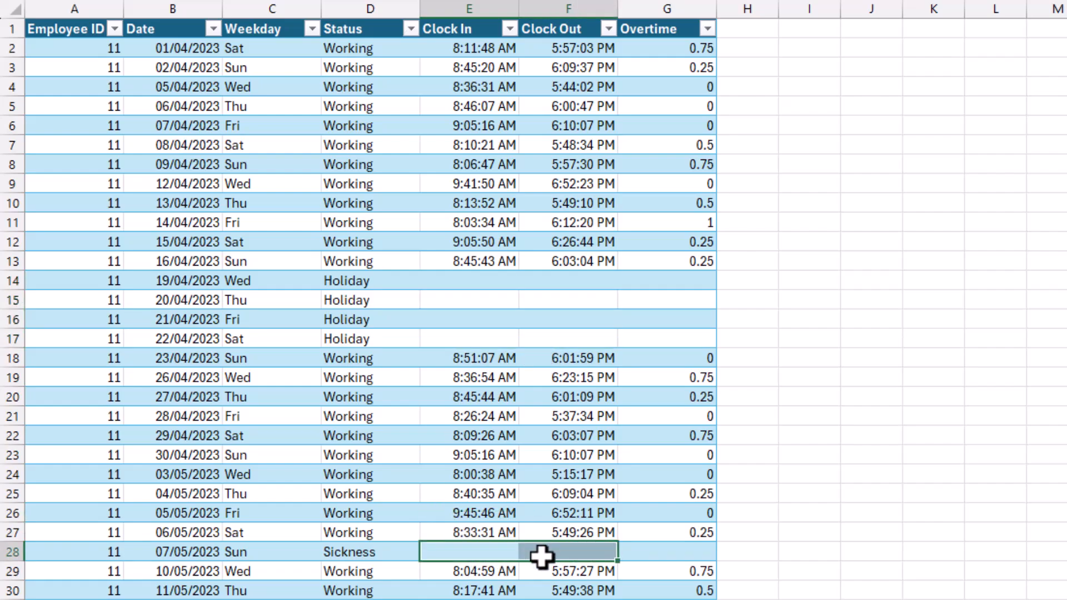
{"action": "left_click", "coordinate": [686, 19]}
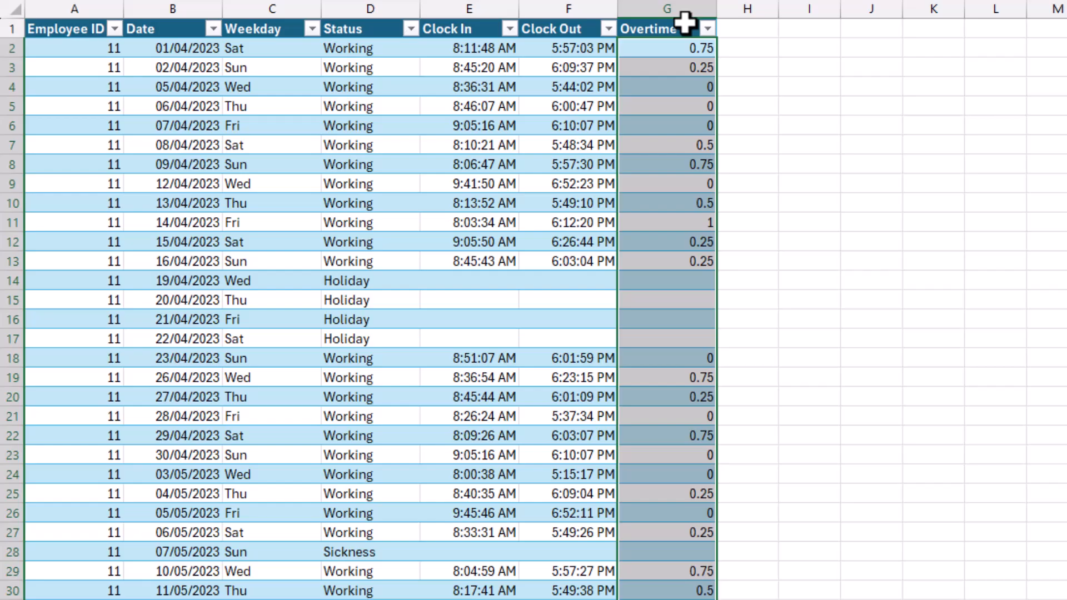
{"action": "left_click", "coordinate": [105, 30]}
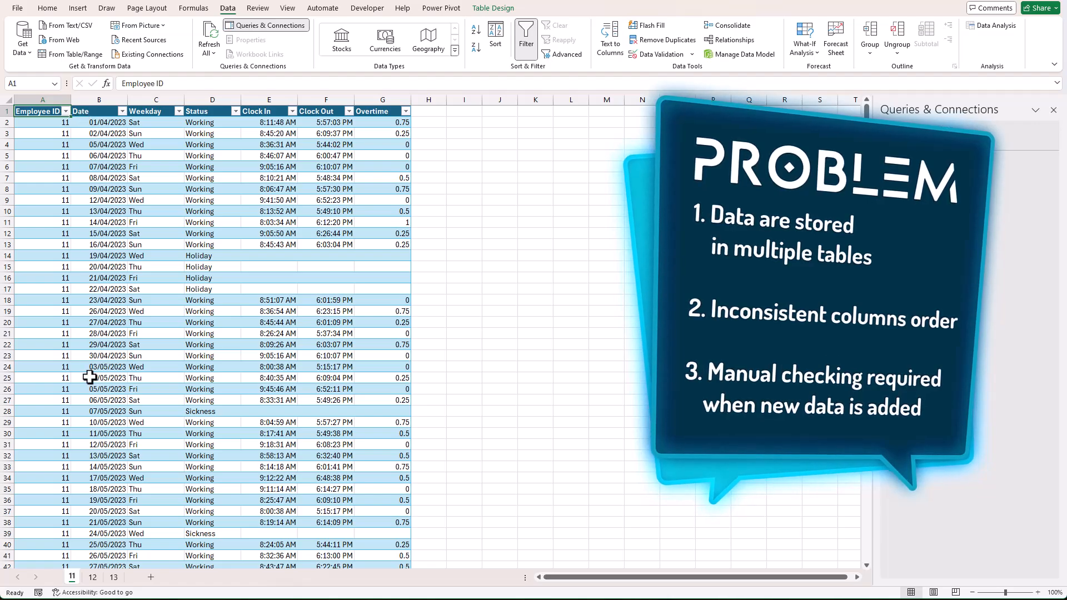
{"action": "left_click", "coordinate": [95, 579]}
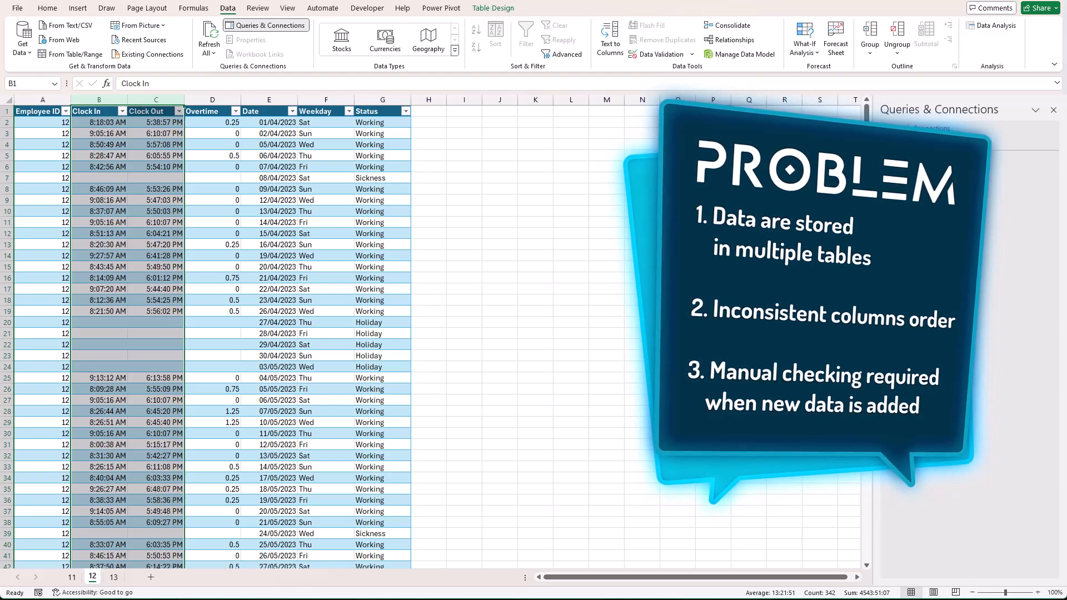
{"action": "left_click", "coordinate": [110, 578]}
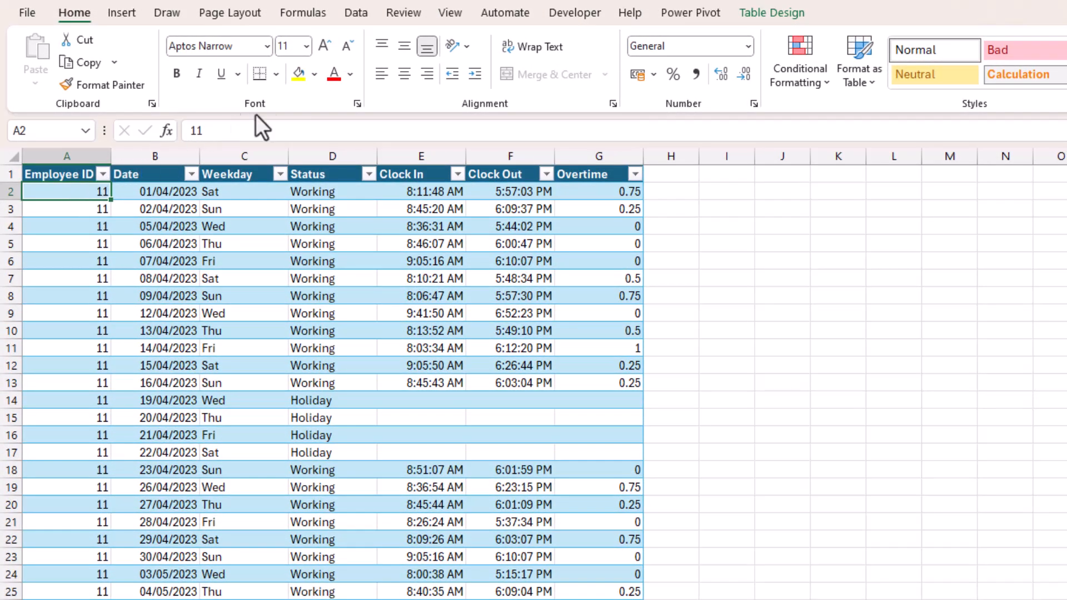
Load the table on sheet 11 into Power Query and save it as a query that only creates a connection
{"action": "left_click", "coordinate": [366, 20]}
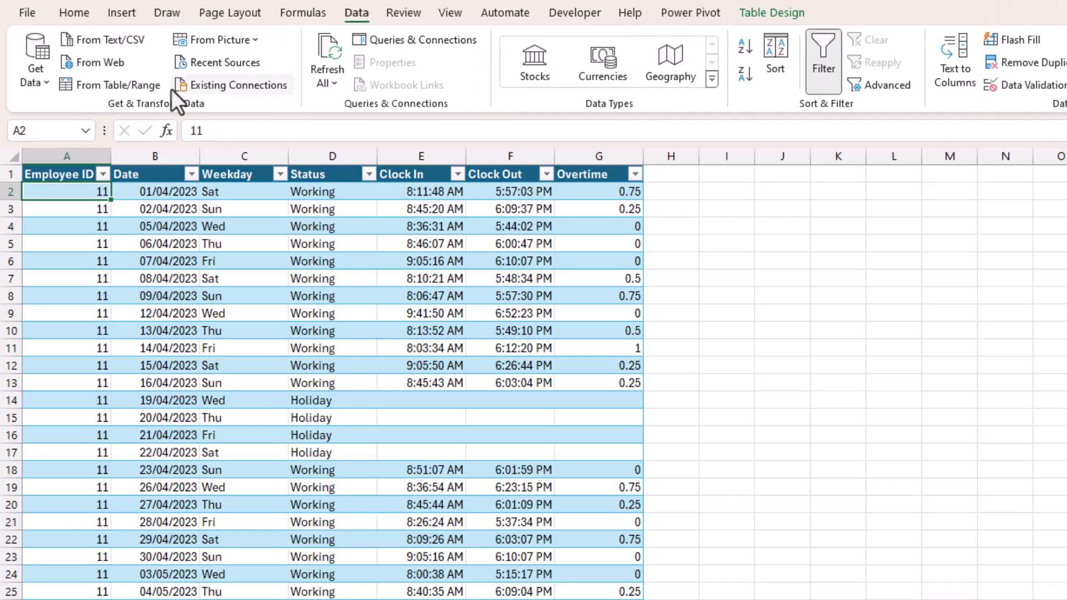
{"action": "left_click", "coordinate": [151, 83]}
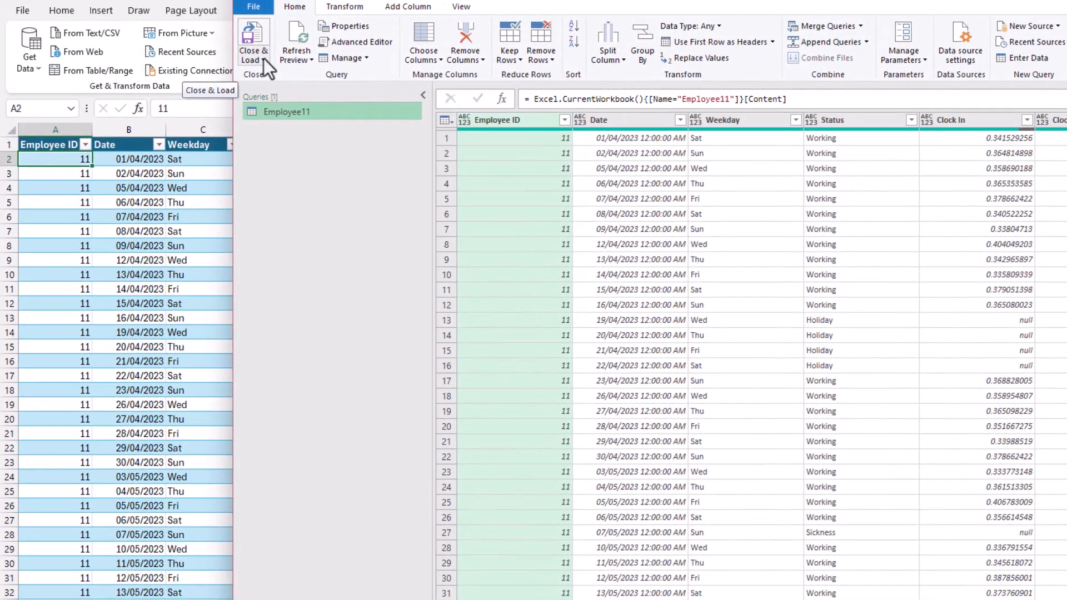
{"action": "left_click", "coordinate": [263, 58]}
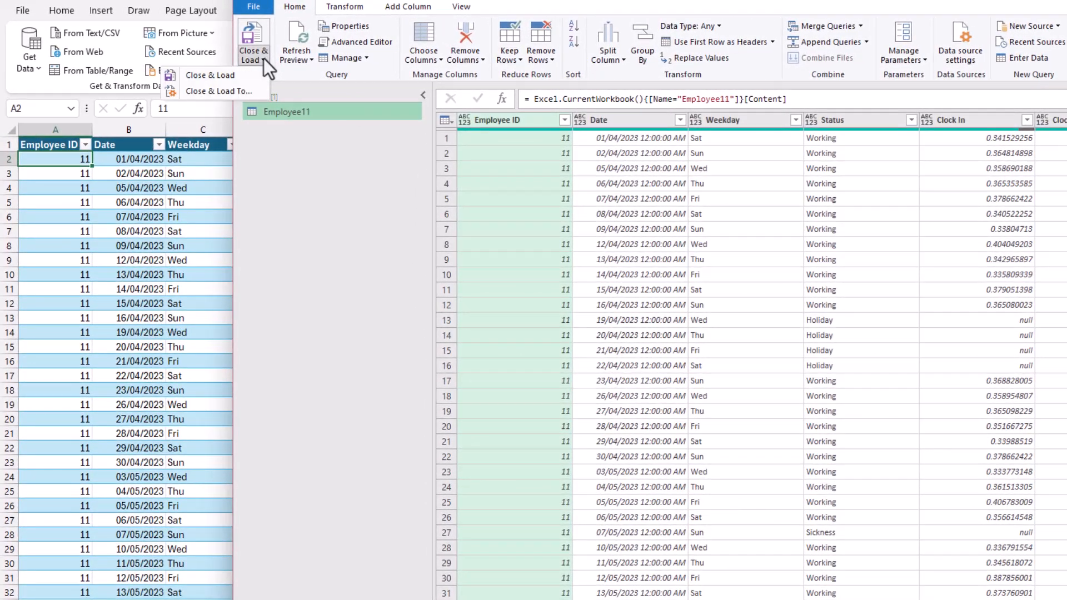
{"action": "left_click", "coordinate": [239, 94]}
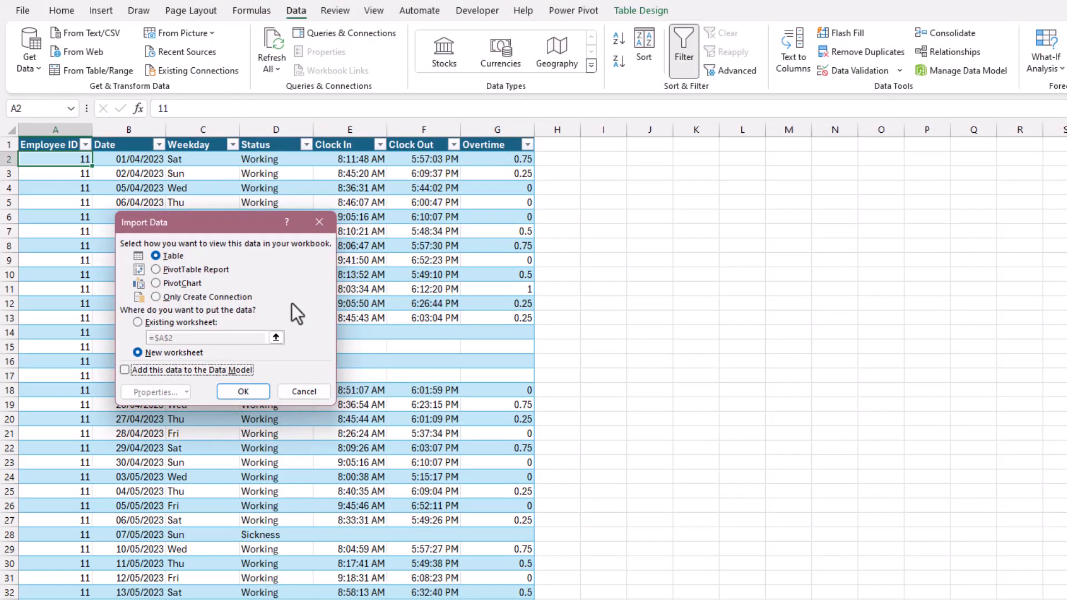
{"action": "left_click", "coordinate": [250, 296]}
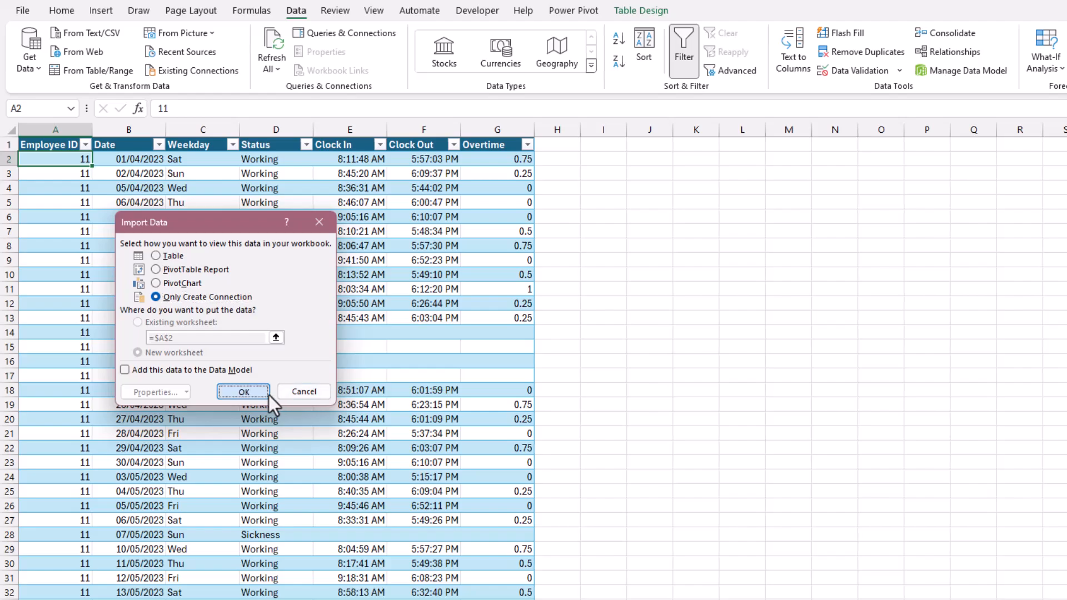
{"action": "left_click", "coordinate": [243, 391]}
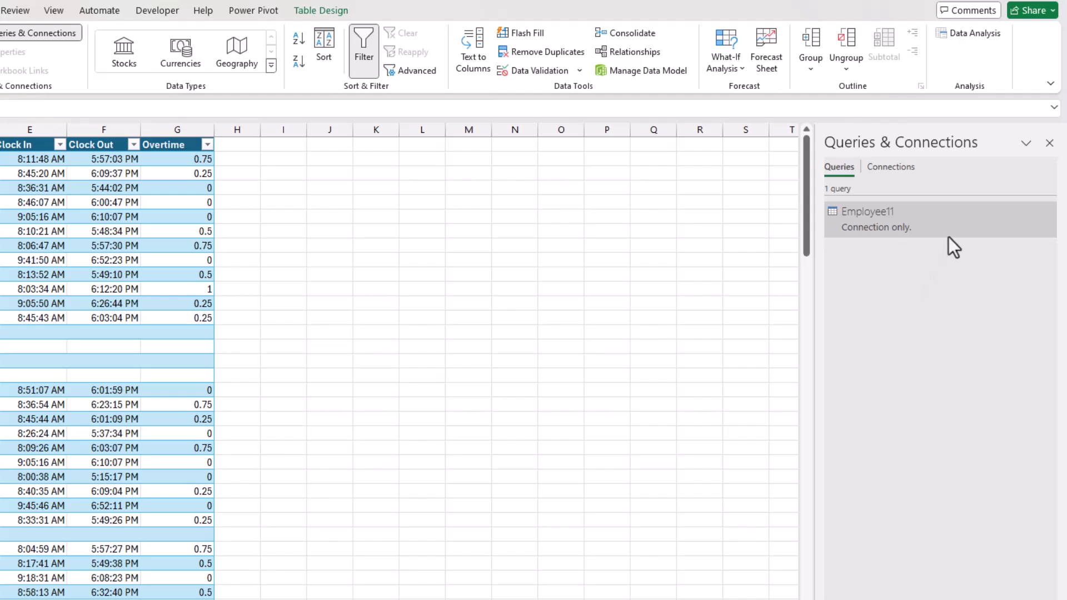
{"action": "mouse_move", "coordinate": [949, 230]}
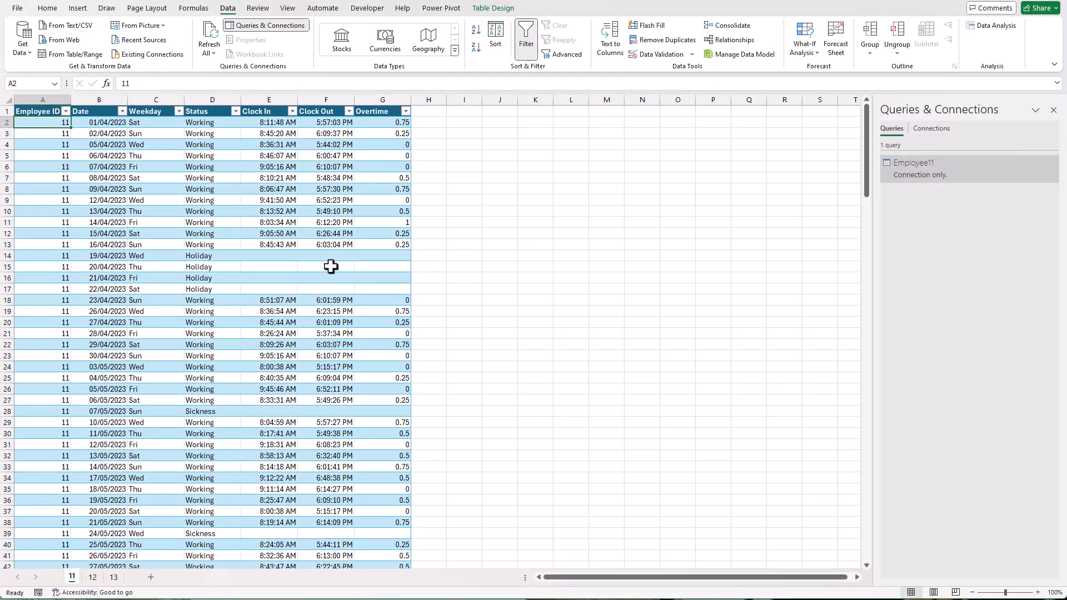
Load the table on sheet 12 into the Power Query editor as another query
{"action": "left_click", "coordinate": [331, 267]}
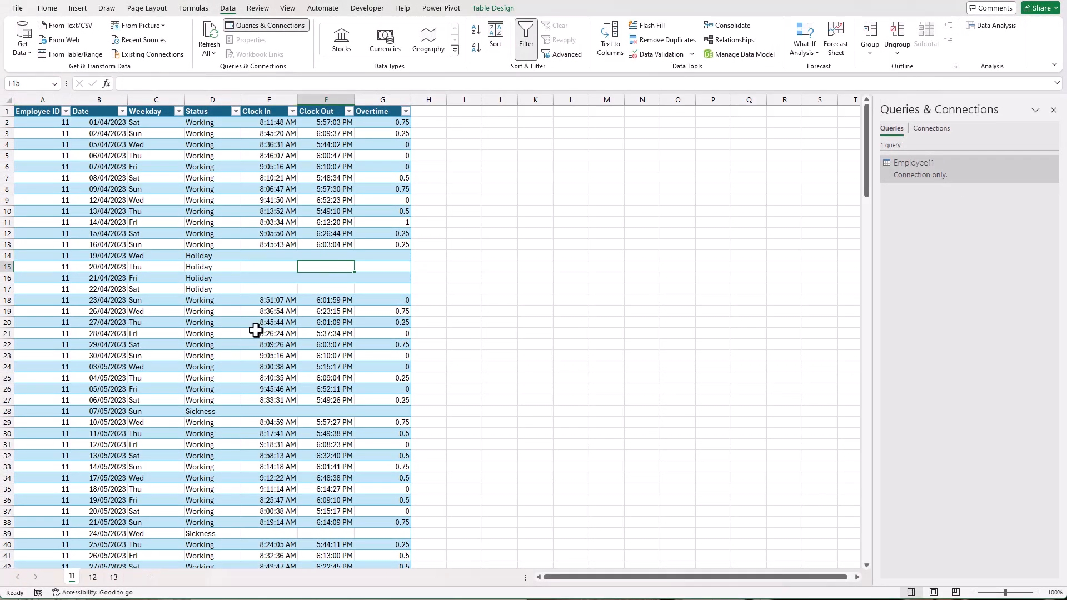
{"action": "left_click", "coordinate": [94, 578]}
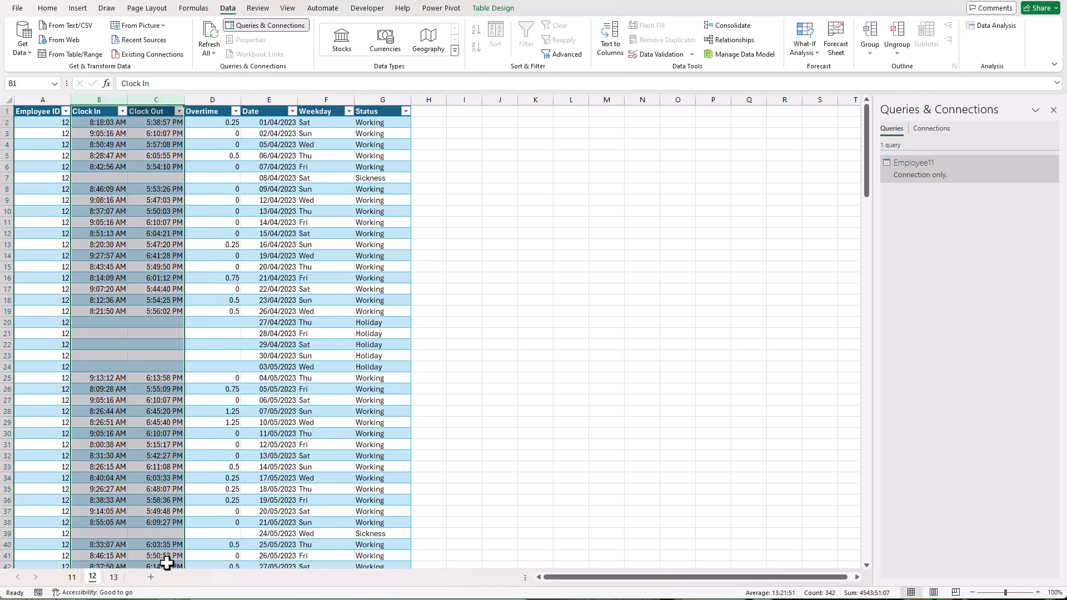
{"action": "left_click", "coordinate": [55, 146]}
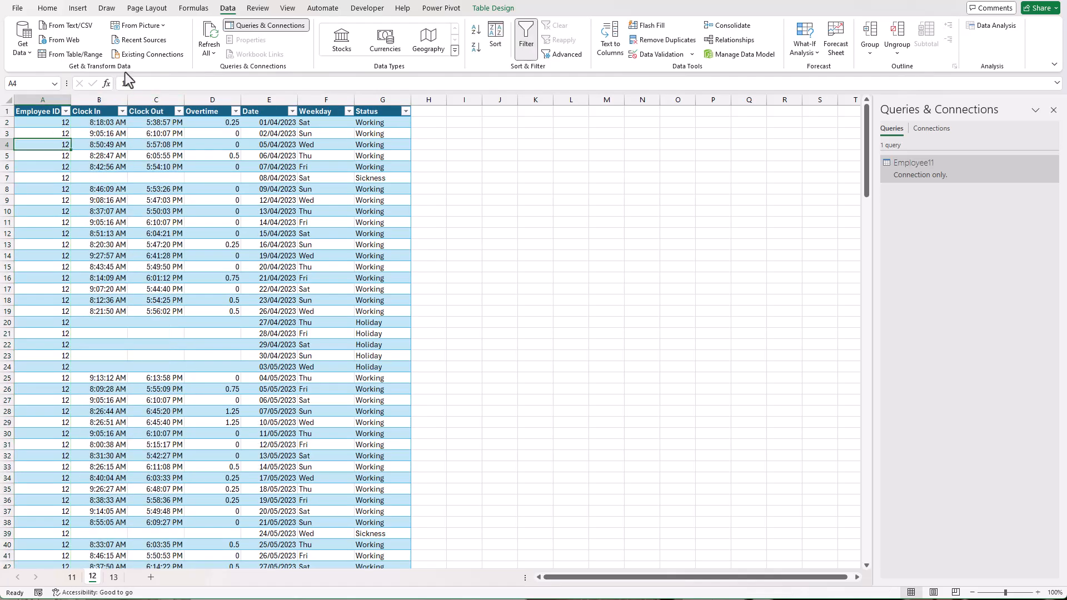
{"action": "left_click", "coordinate": [75, 54]}
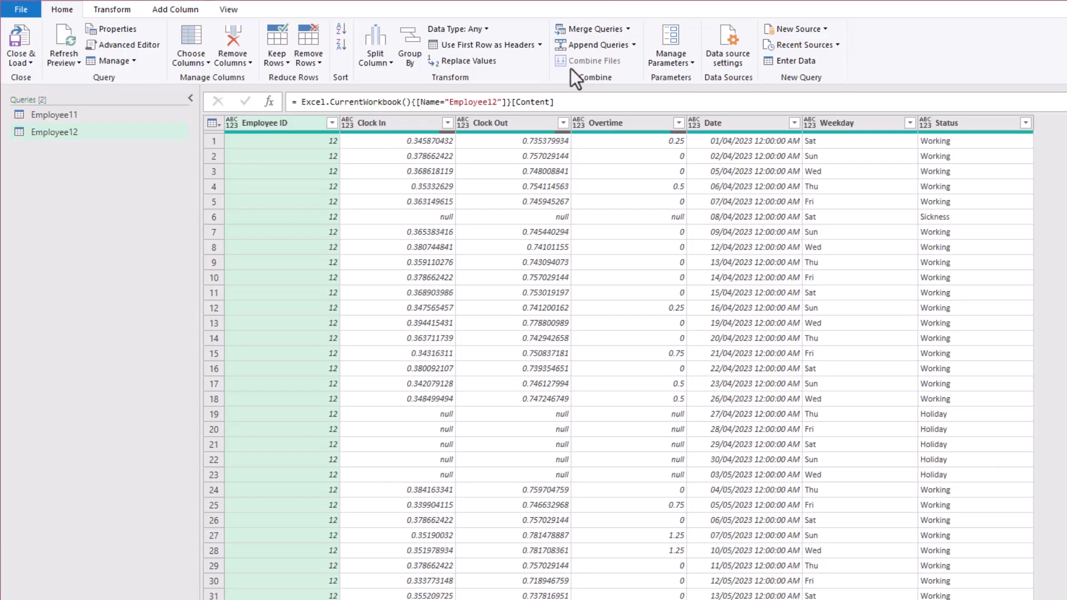
Compare the source table names in the formulas of the Employee12 and Employee11 queries
{"action": "left_click_drag", "start_coordinate": [498, 102], "coordinate": [450, 102]}
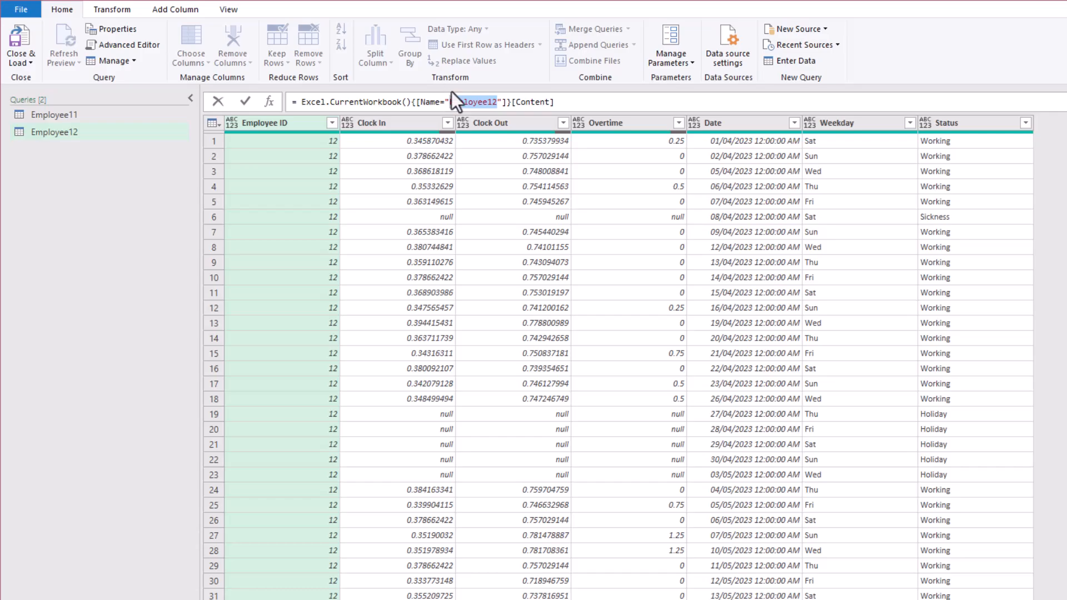
{"action": "double_click", "coordinate": [102, 116]}
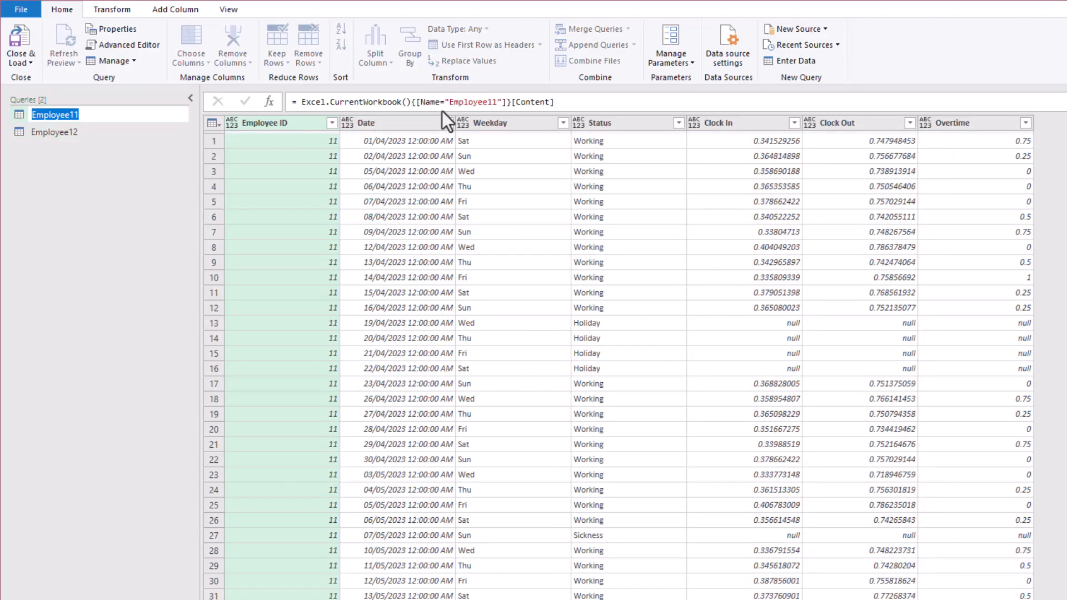
{"action": "left_click", "coordinate": [497, 101]}
{"action": "left_click_drag", "start_coordinate": [497, 101], "coordinate": [448, 105]}
{"action": "left_click", "coordinate": [111, 203]}
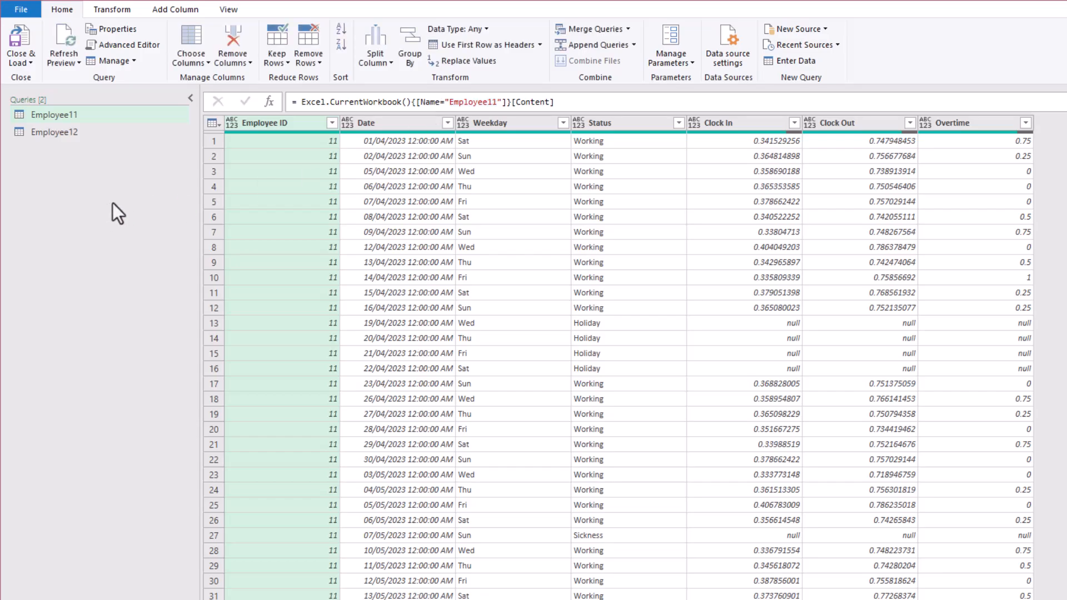
Change the source table name in the Employee11 query's formula to Employee13
{"action": "left_click", "coordinate": [491, 102]}
{"action": "type", "text": "3"}
{"action": "key", "text": "Return"}
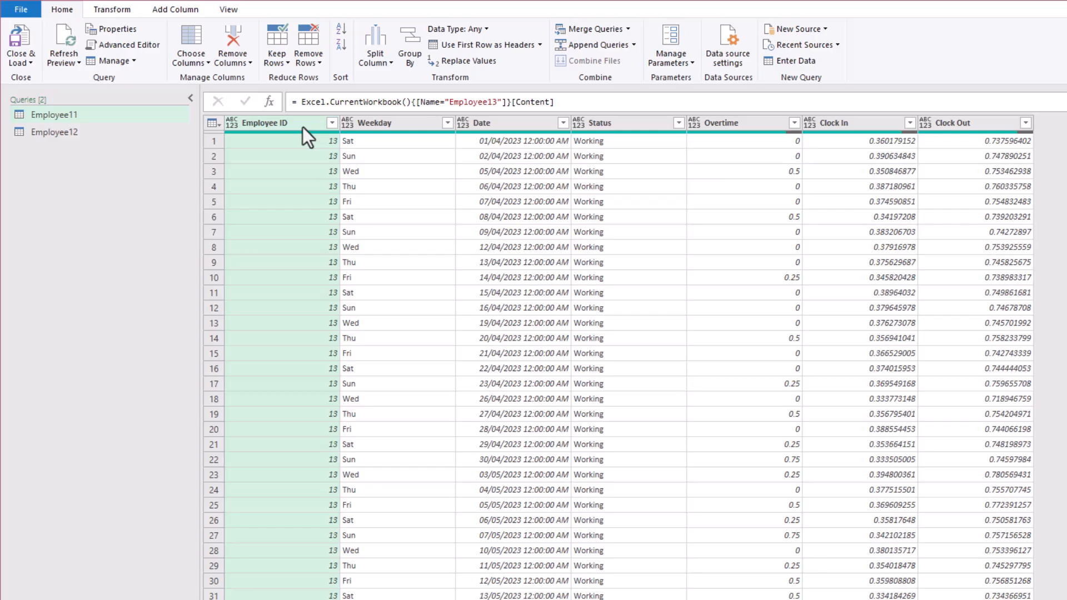
Duplicate the Employee11 query and rename the copy Employee13
{"action": "right_click", "coordinate": [82, 117]}
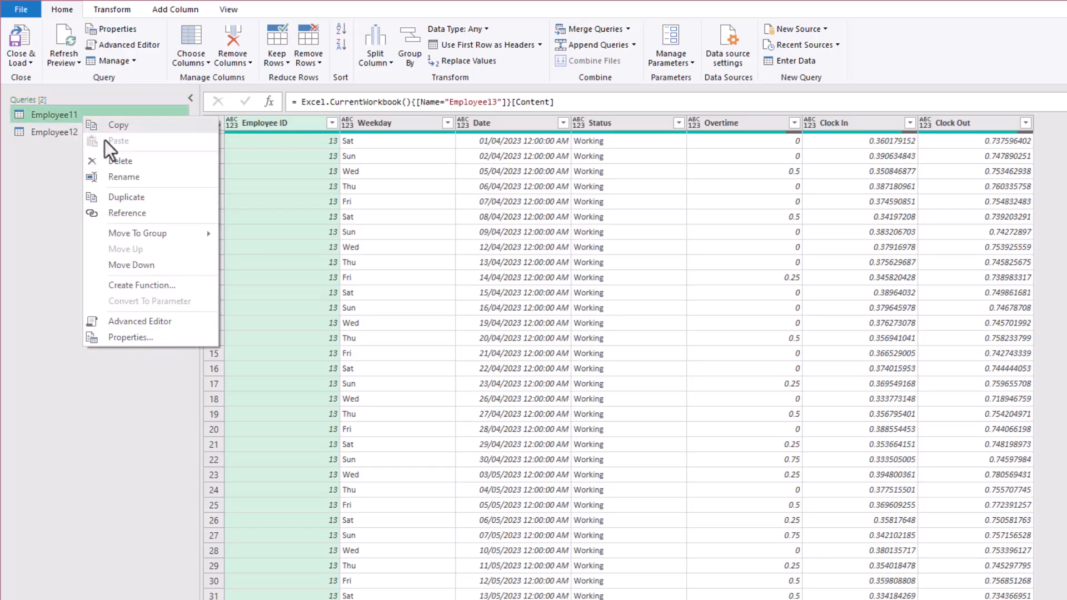
{"action": "left_click", "coordinate": [161, 196]}
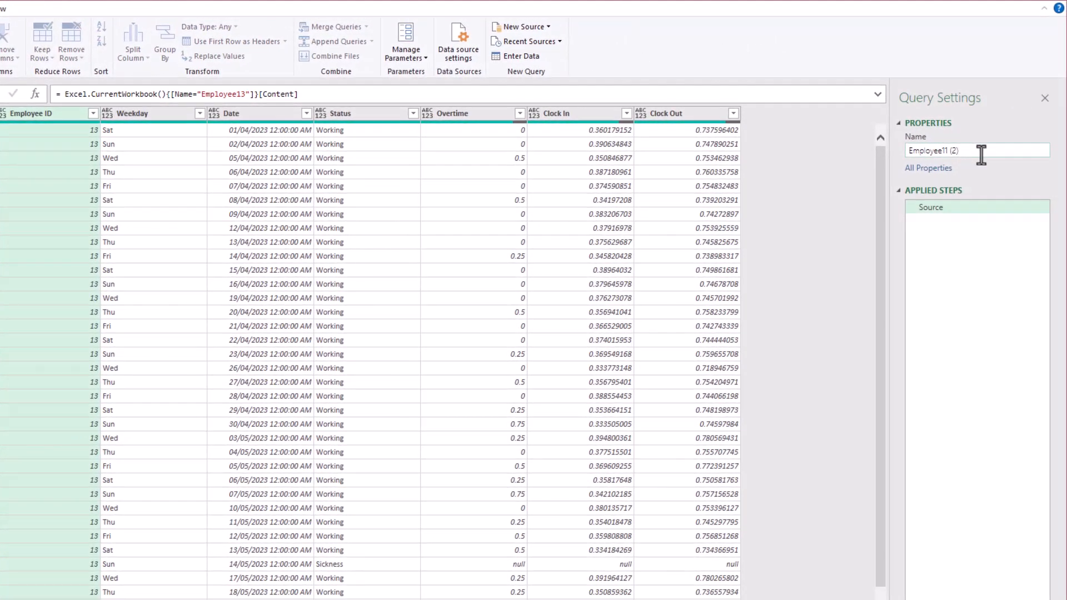
{"action": "left_click_drag", "start_coordinate": [981, 156], "coordinate": [948, 154]}
{"action": "type", "text": "3"}
{"action": "key", "text": "Return"}
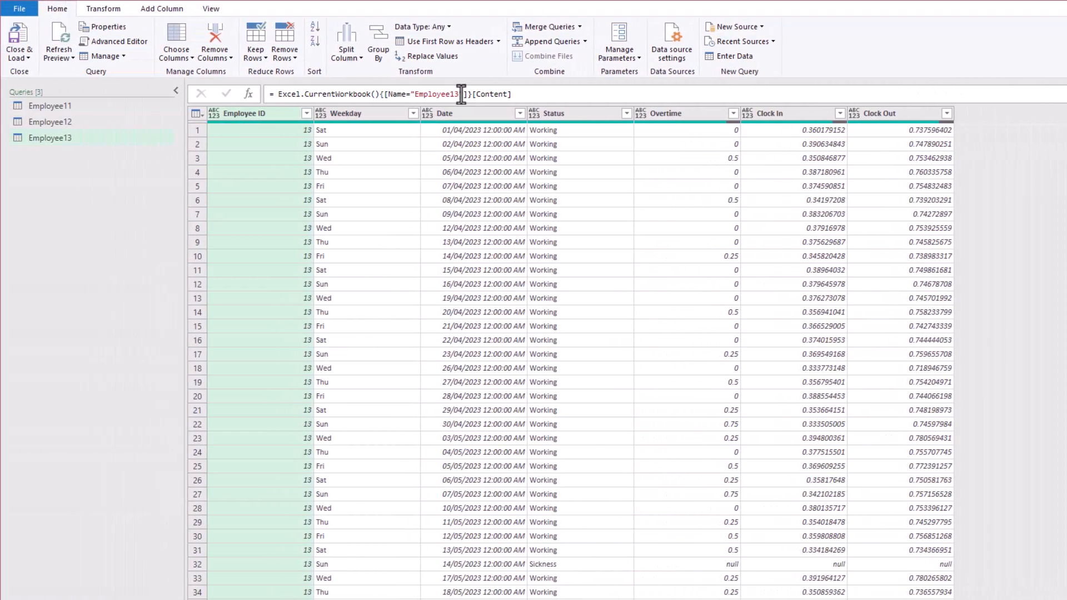
Check the Employee13 query's source name and set the Employee11 query's source table back to Employee11
{"action": "left_click_drag", "start_coordinate": [461, 93], "coordinate": [389, 93]}
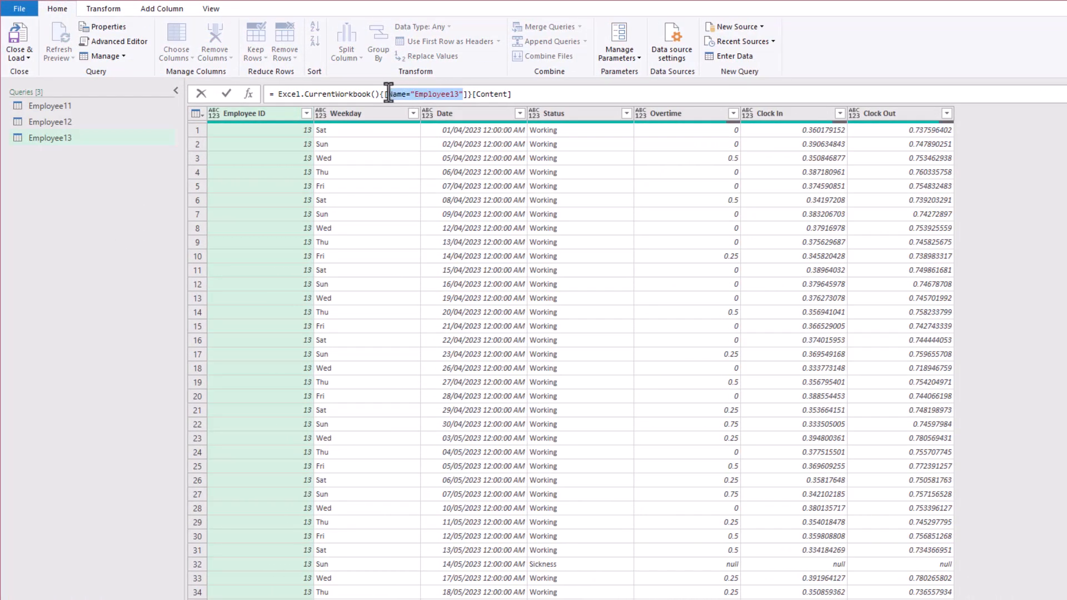
{"action": "left_click", "coordinate": [69, 108]}
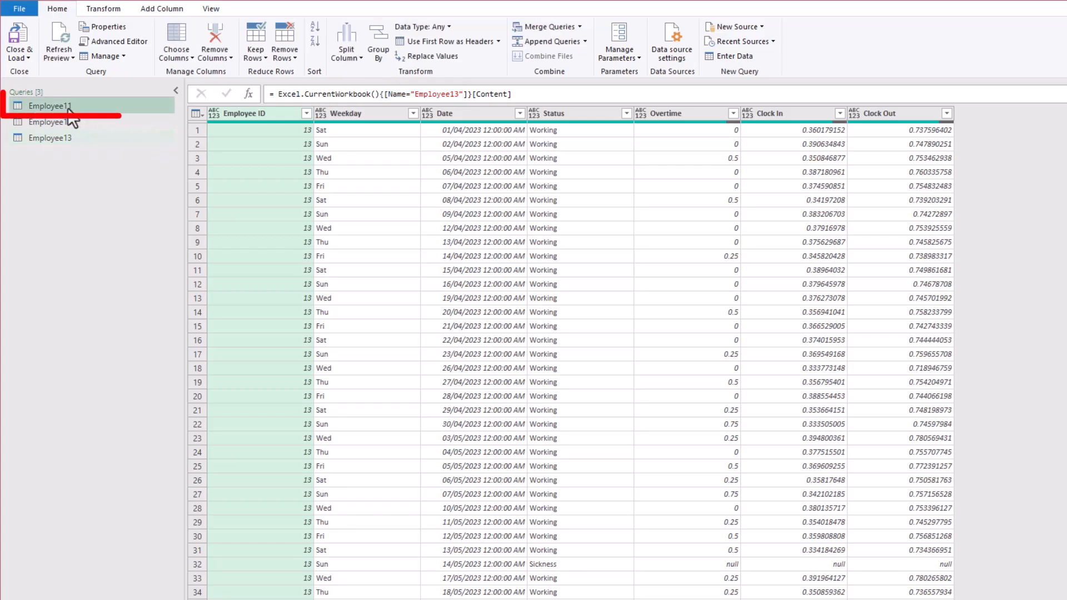
{"action": "left_click", "coordinate": [457, 94]}
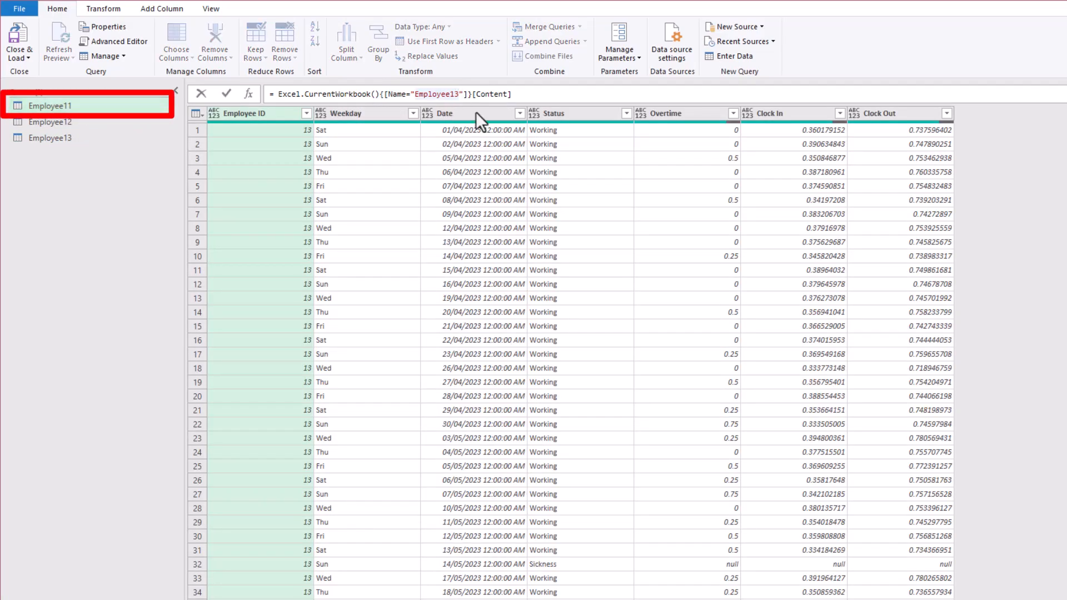
{"action": "key", "text": "BackSpace"}
{"action": "key", "text": "Return"}
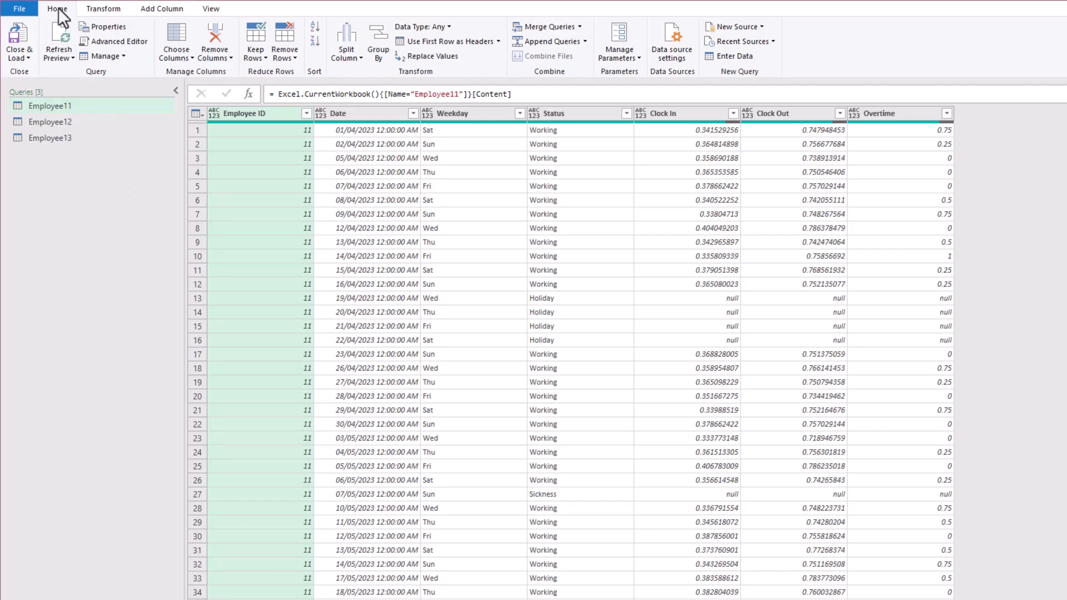
Start appending queries as a new query from Employee11, with the option for three or more tables
{"action": "left_click", "coordinate": [585, 42]}
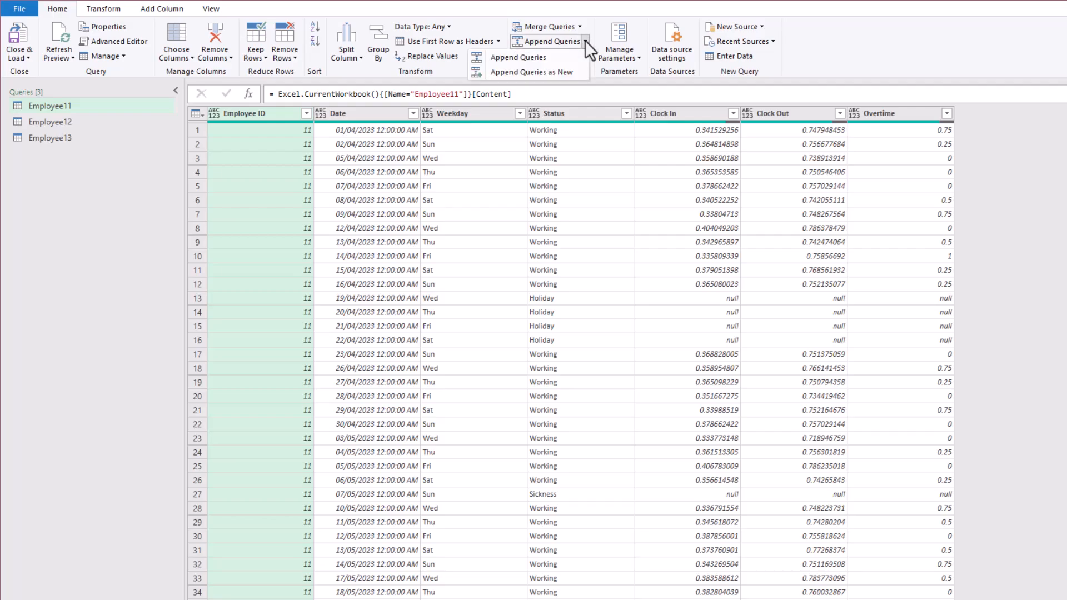
{"action": "left_click", "coordinate": [538, 78]}
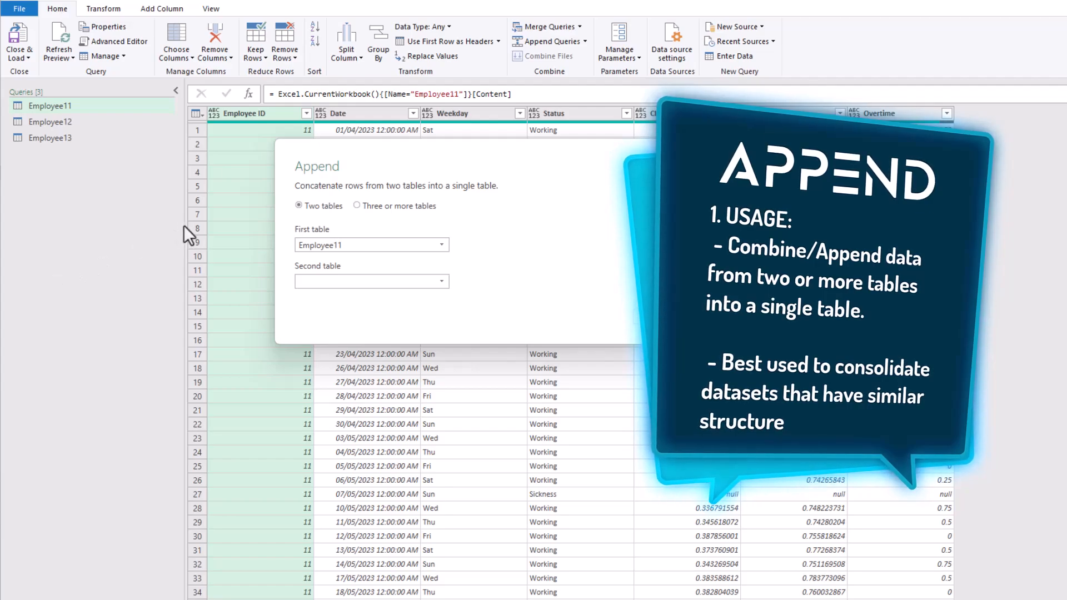
{"action": "left_click", "coordinate": [329, 207]}
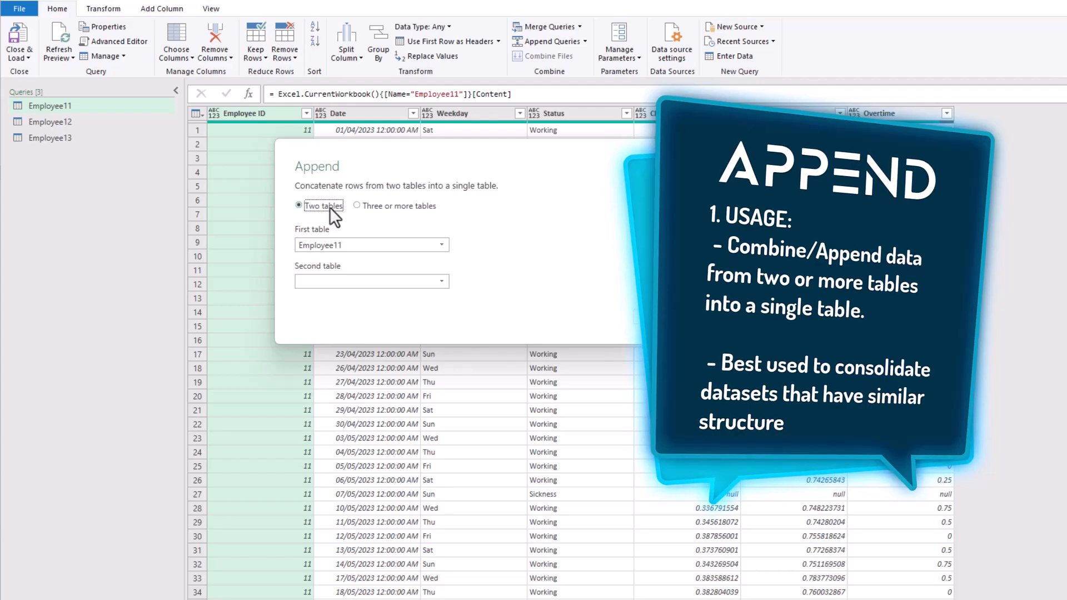
{"action": "left_click", "coordinate": [406, 209]}
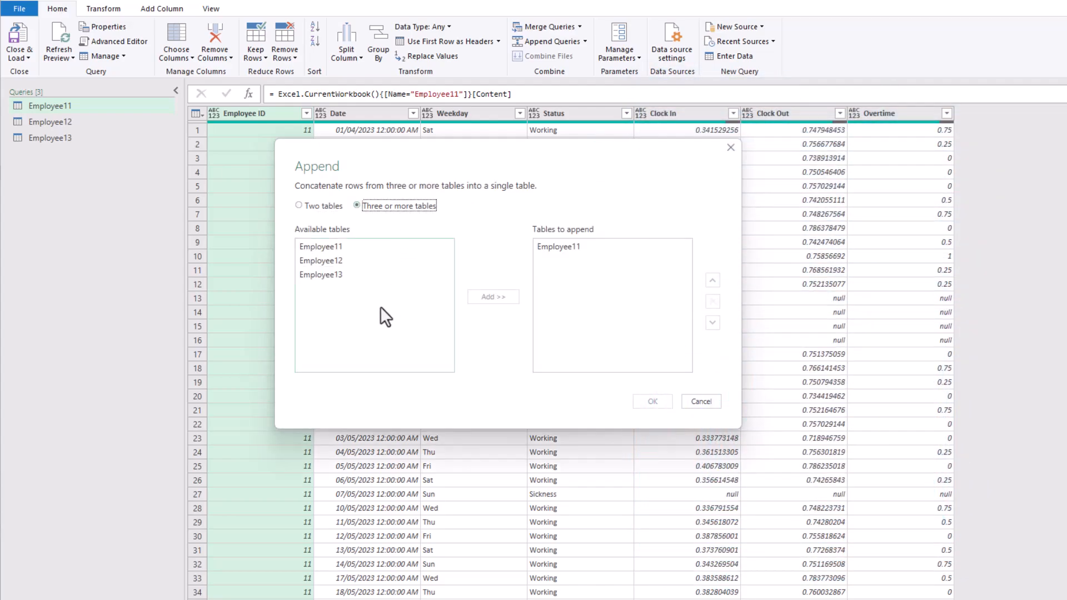
Add Employee11, Employee12 and Employee13 to the tables to append, and remove the duplicate Employee11 entry
{"action": "left_click", "coordinate": [358, 248], "text": "shift"}
{"action": "left_click", "coordinate": [356, 275], "text": "shift"}
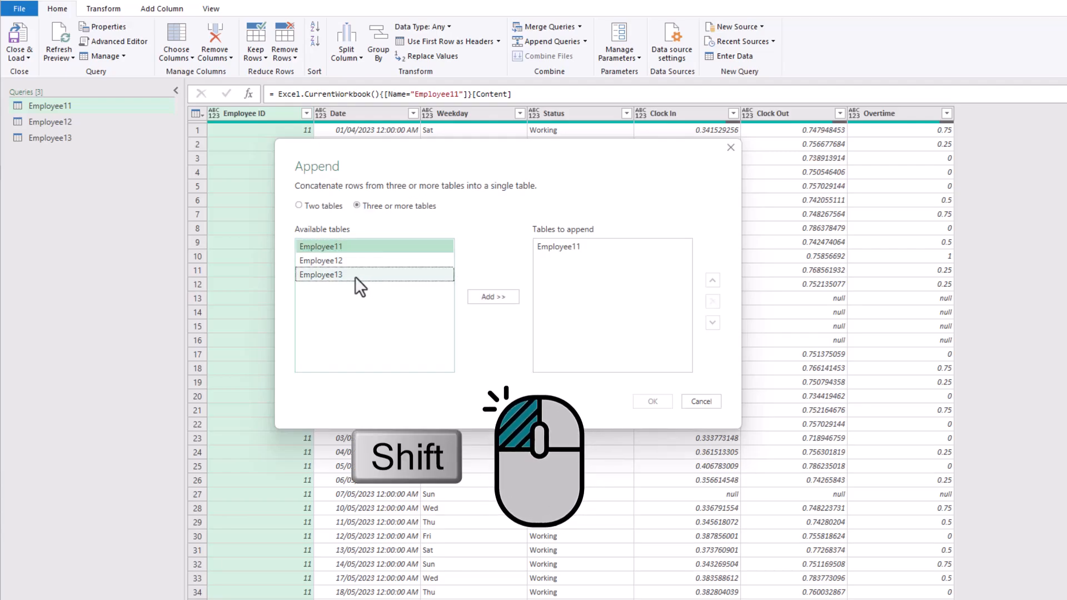
{"action": "left_click", "coordinate": [493, 297]}
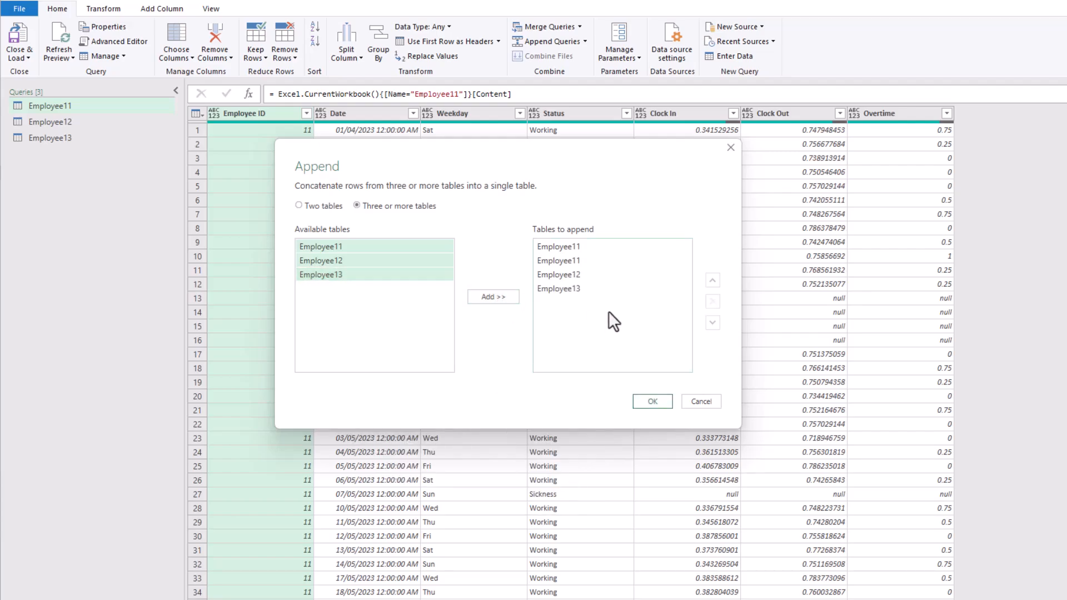
{"action": "left_click", "coordinate": [612, 262]}
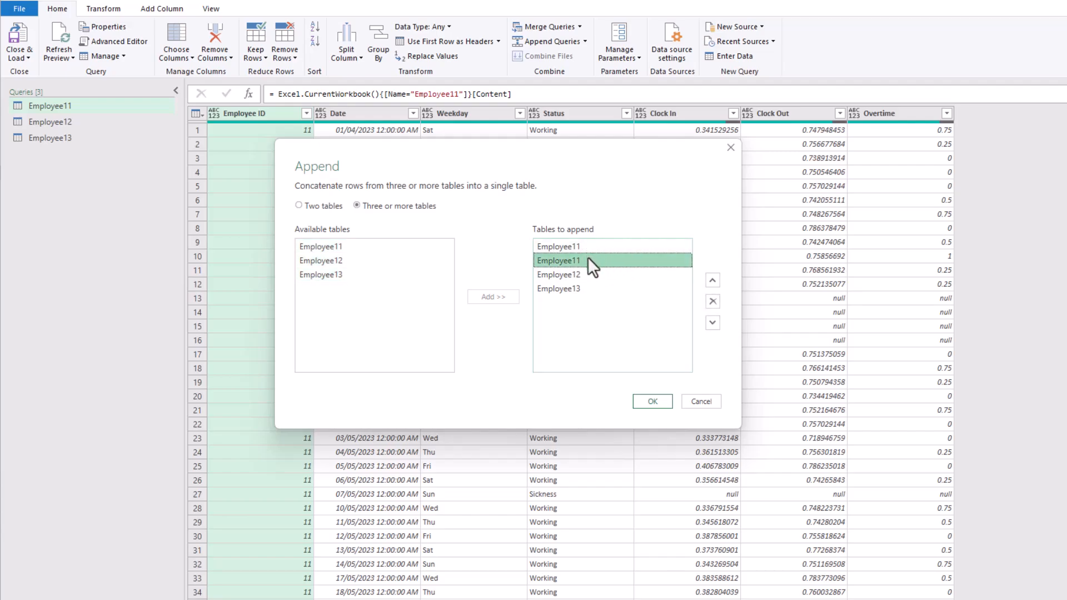
{"action": "left_click", "coordinate": [711, 301]}
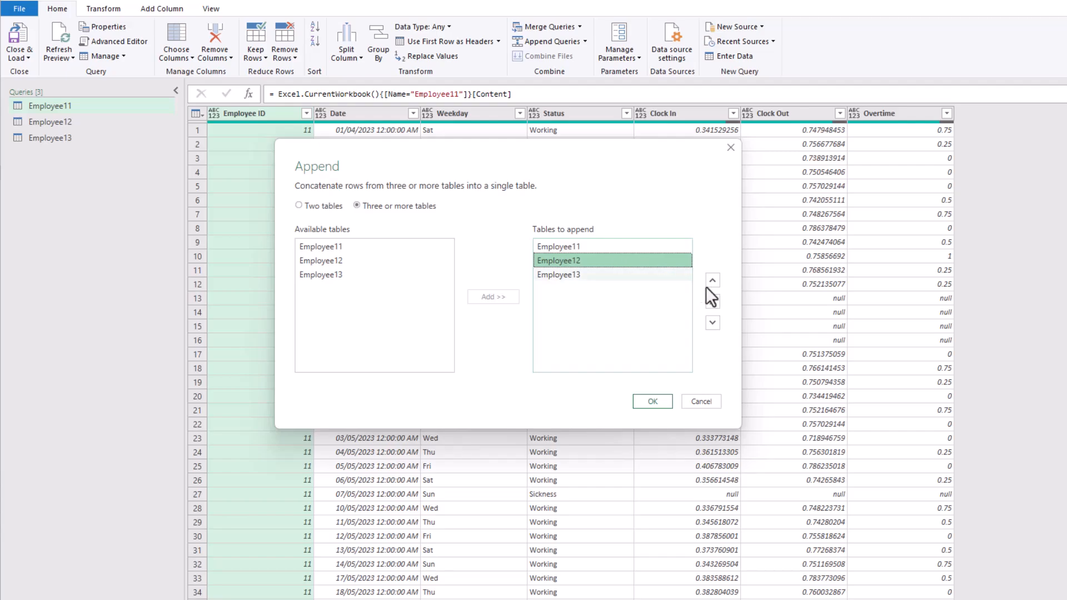
Move Employee12 to the first position in the tables to append and create the appended query
{"action": "left_click", "coordinate": [712, 281]}
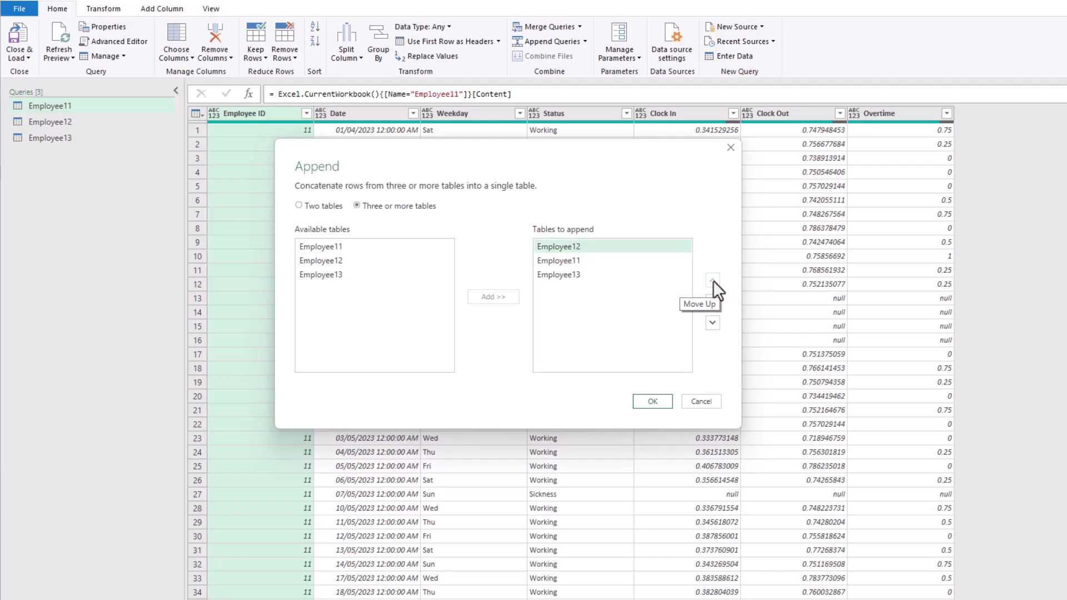
{"action": "left_click", "coordinate": [712, 328]}
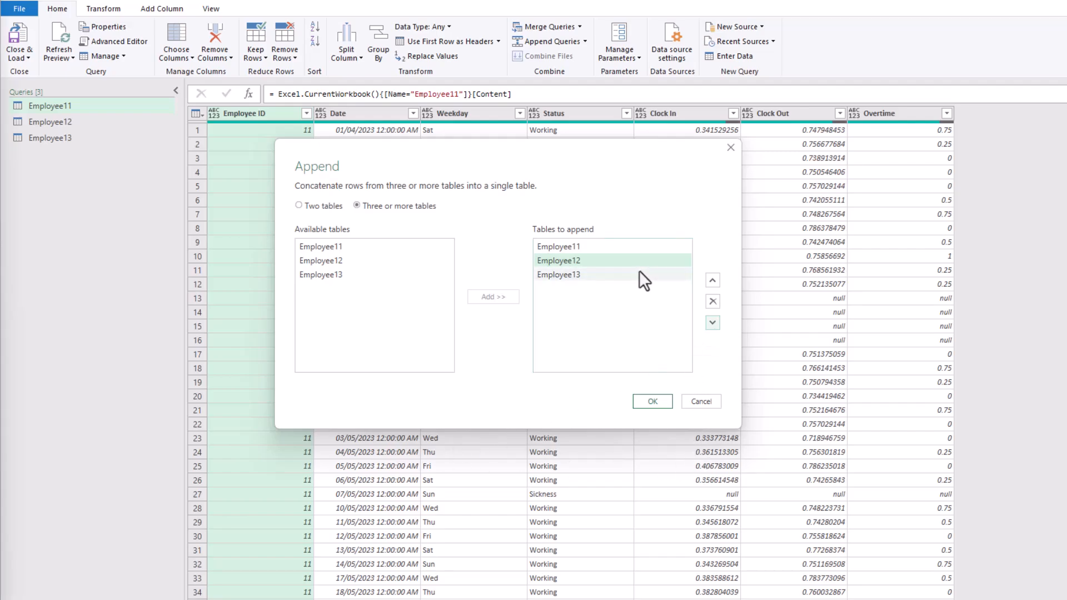
{"action": "left_click", "coordinate": [604, 260]}
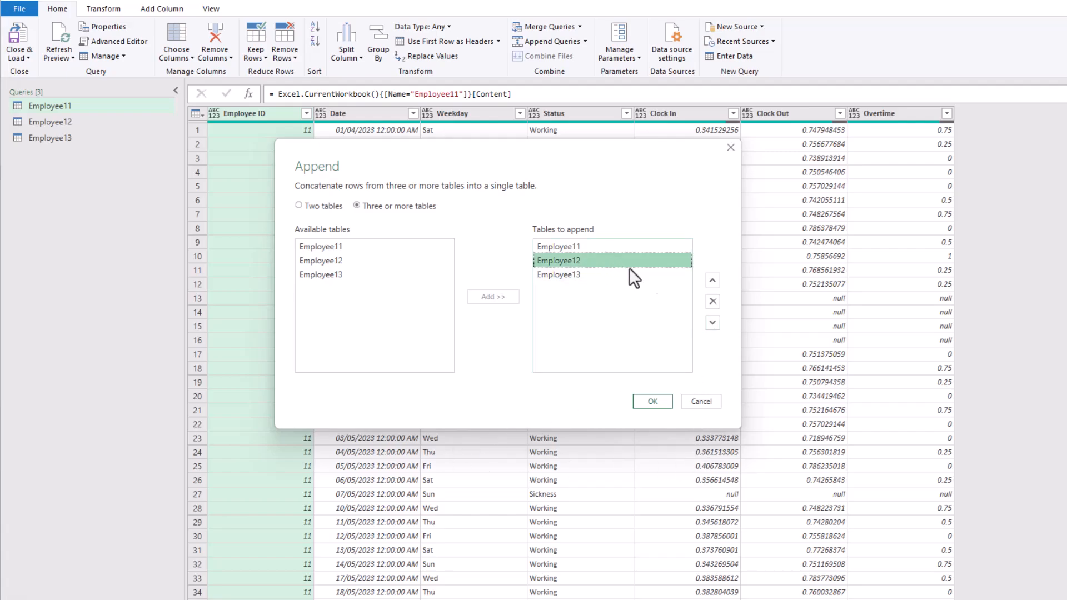
{"action": "left_click", "coordinate": [714, 278]}
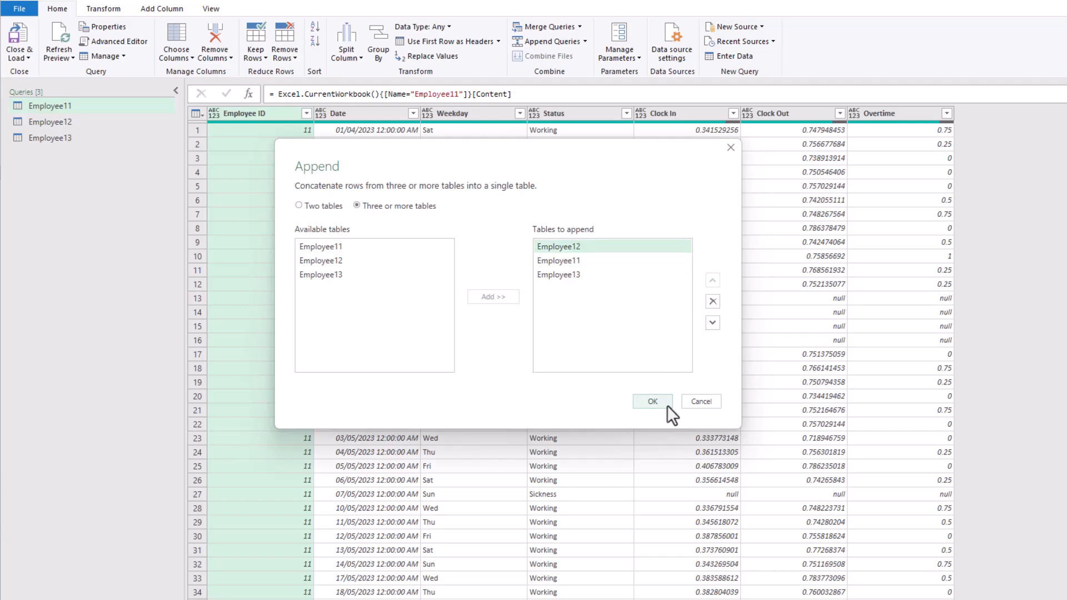
{"action": "left_click", "coordinate": [668, 406]}
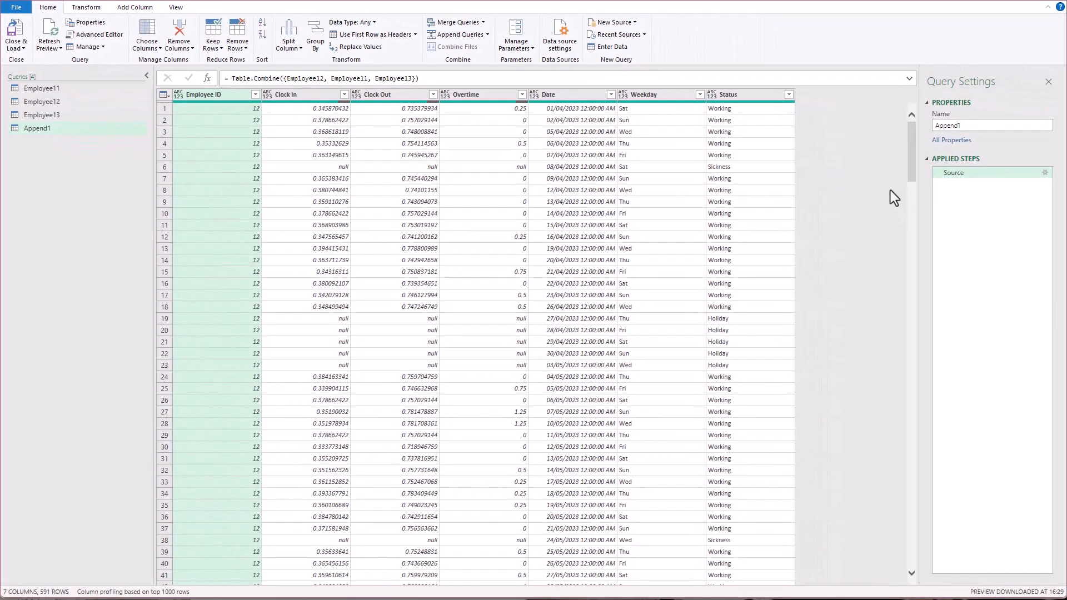
Examine the appended query's rows and formula, and compare its column order with the Employee12 query
{"action": "left_click_drag", "start_coordinate": [914, 162], "coordinate": [916, 411]}
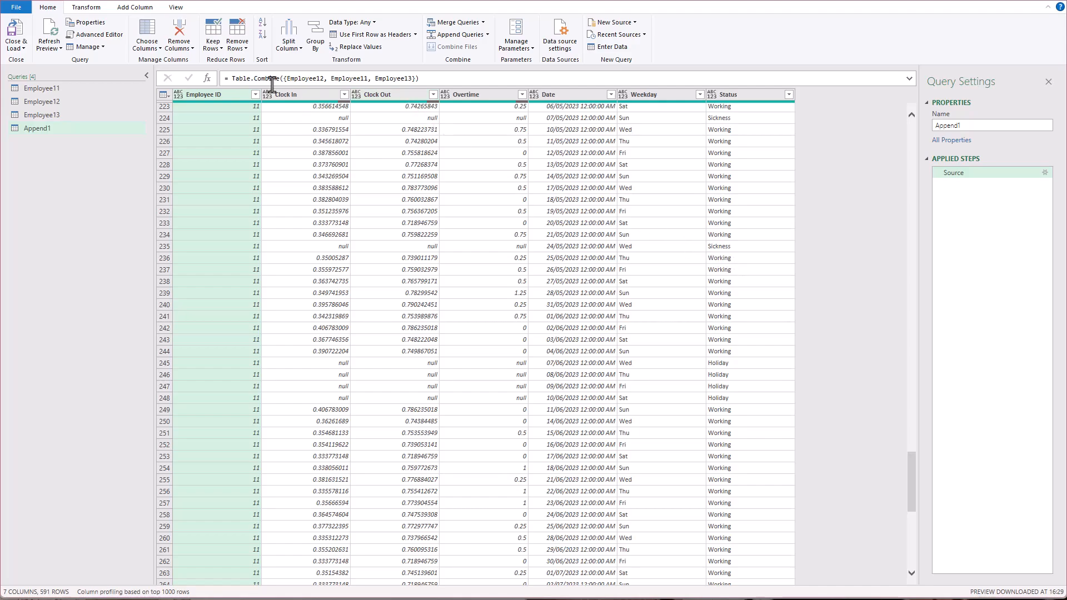
{"action": "left_click", "coordinate": [305, 100]}
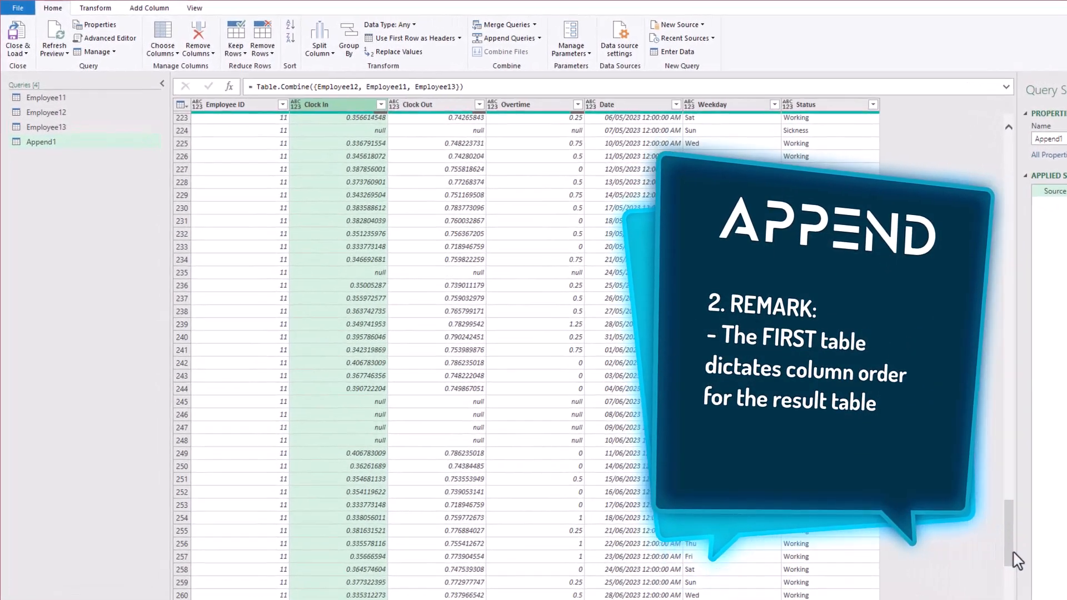
{"action": "left_click_drag", "start_coordinate": [911, 506], "coordinate": [911, 117]}
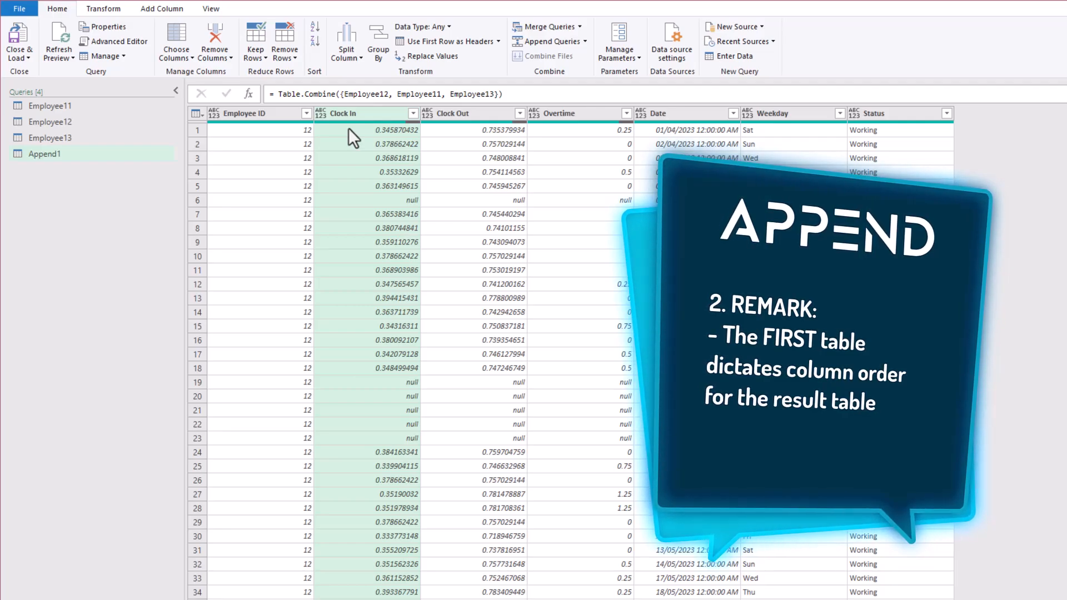
{"action": "left_click", "coordinate": [275, 116]}
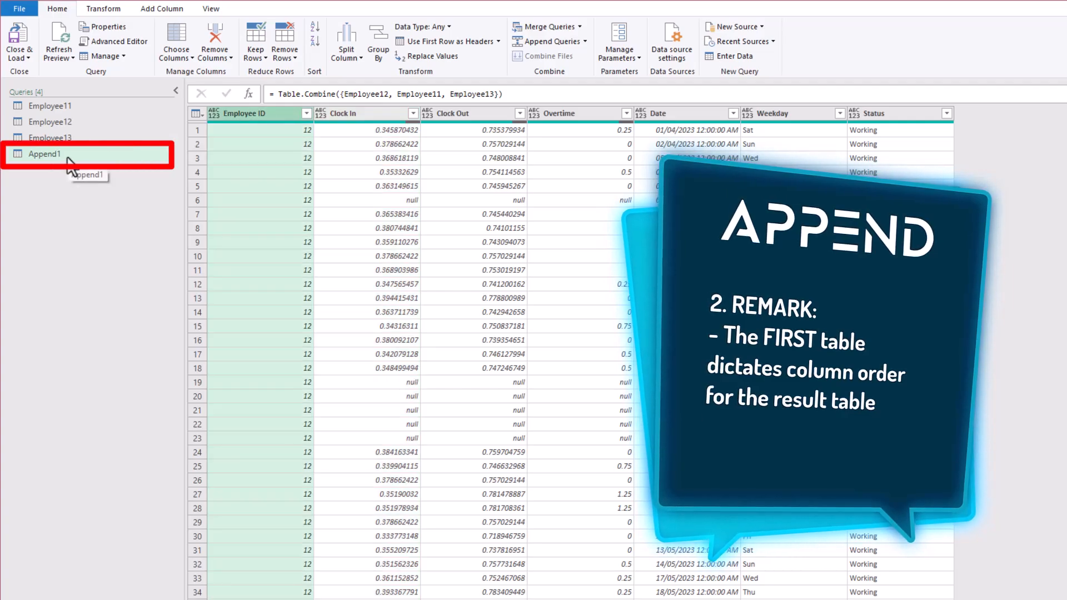
{"action": "left_click", "coordinate": [83, 120]}
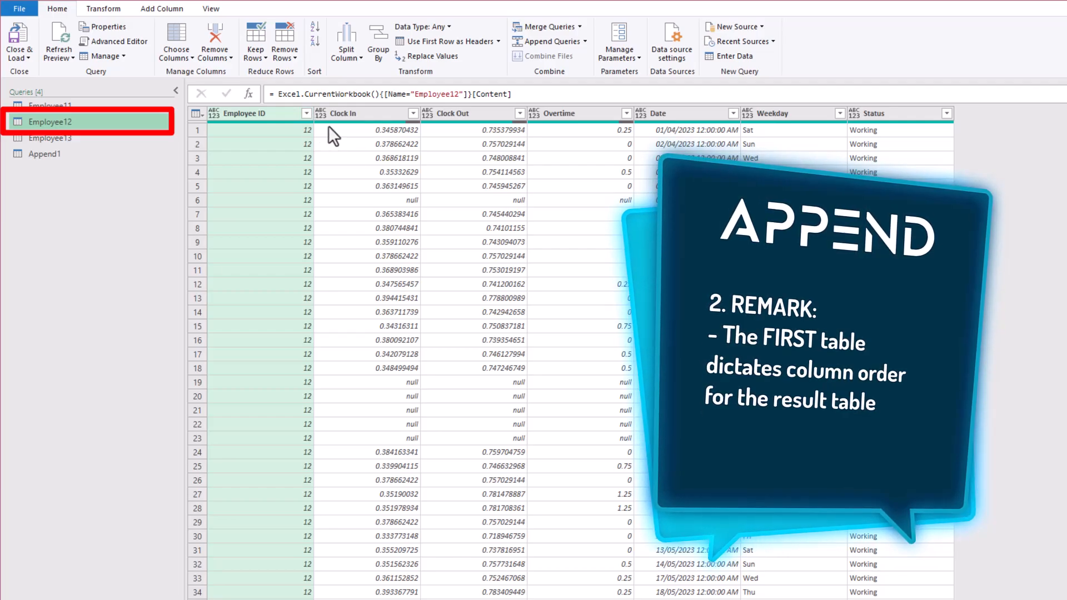
{"action": "left_click", "coordinate": [124, 159]}
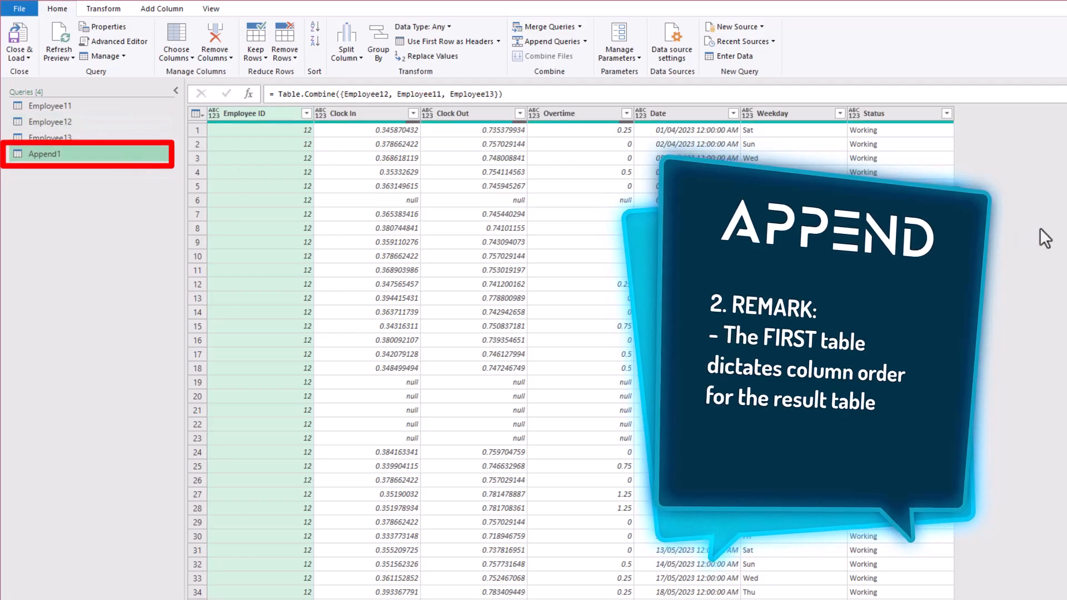
{"action": "left_click", "coordinate": [345, 95]}
{"action": "double_click", "coordinate": [344, 94]}
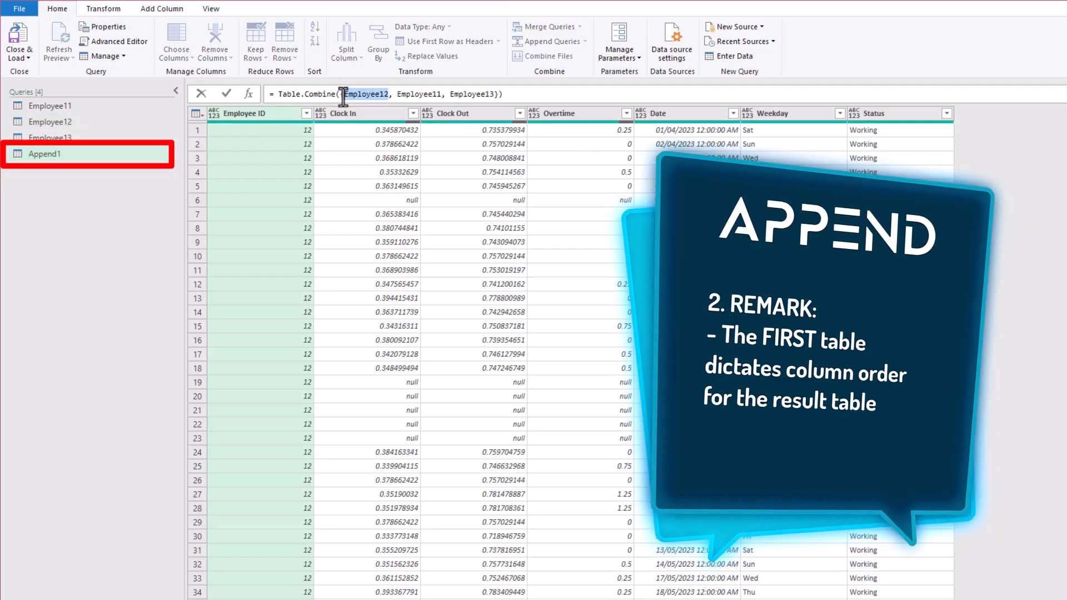
{"action": "left_click", "coordinate": [996, 273]}
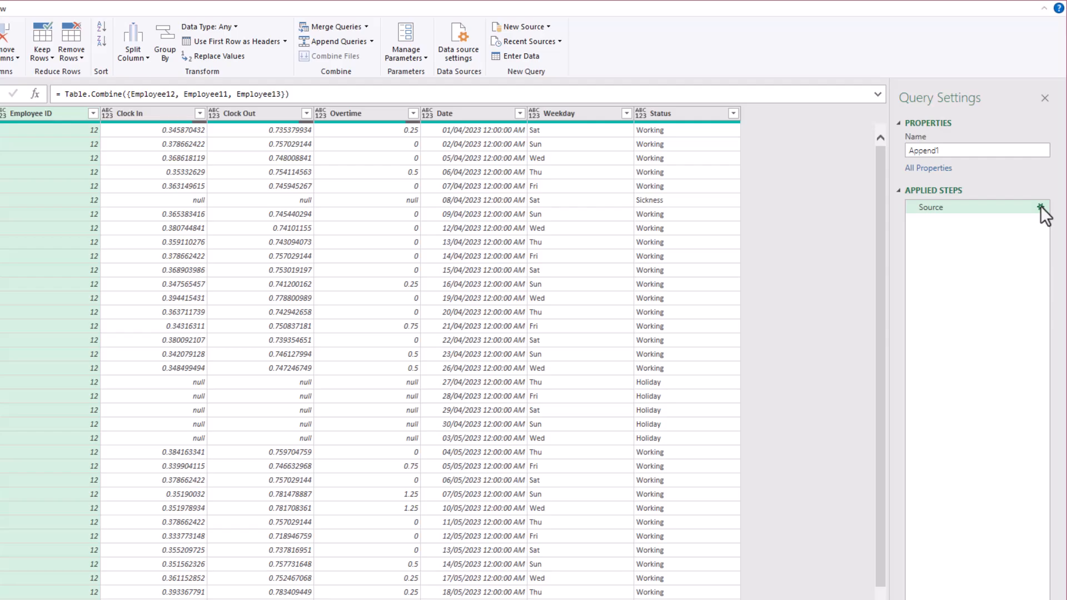
Edit the appended query's Source step so that Employee11 comes first in the tables to append
{"action": "left_click", "coordinate": [1041, 207]}
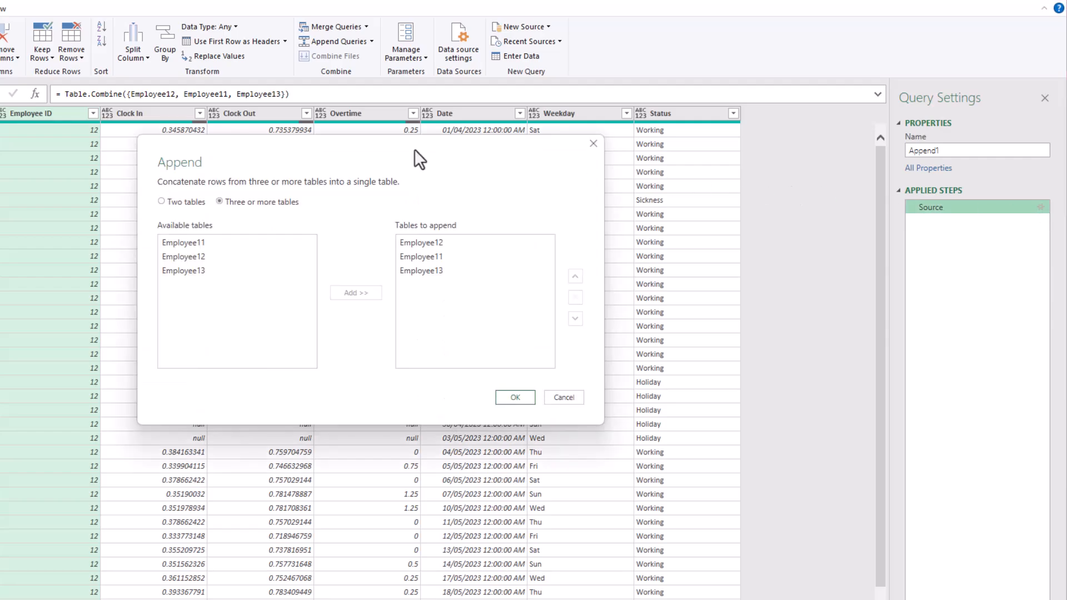
{"action": "left_click", "coordinate": [466, 256]}
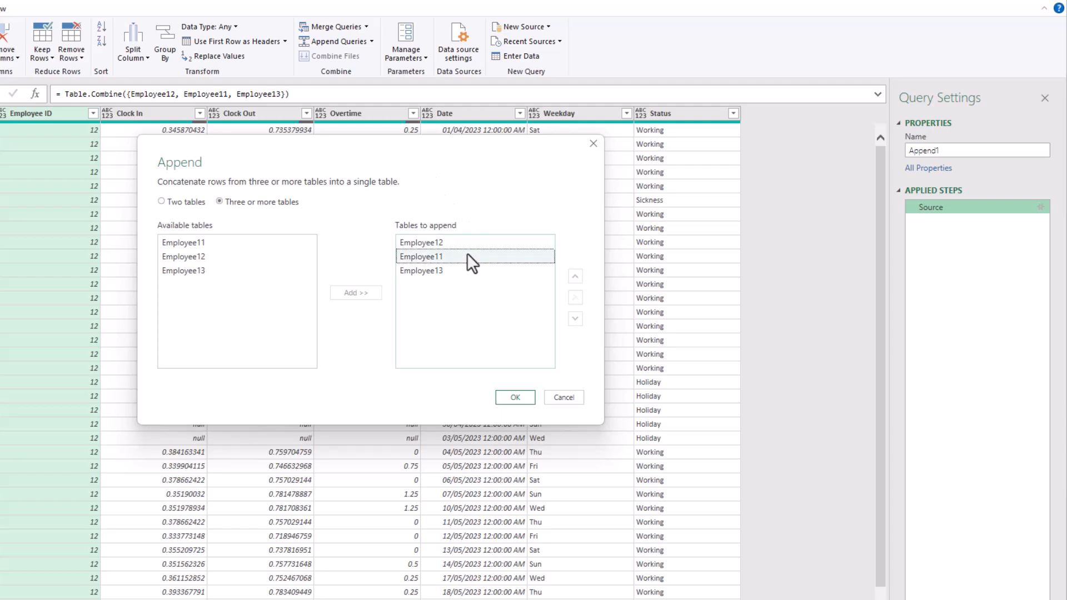
{"action": "left_click", "coordinate": [574, 275]}
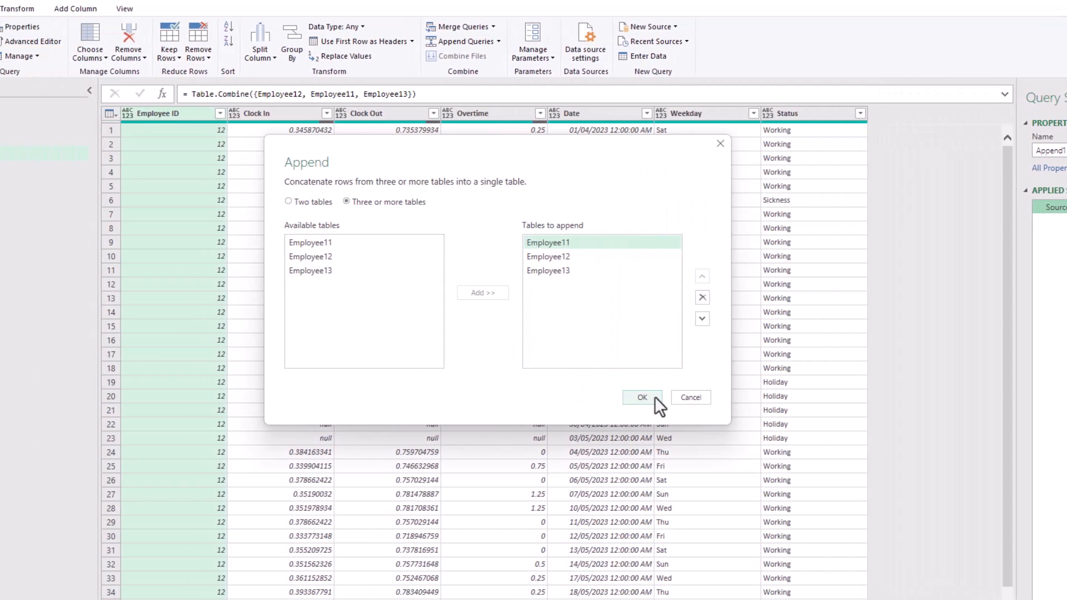
{"action": "left_click", "coordinate": [525, 397]}
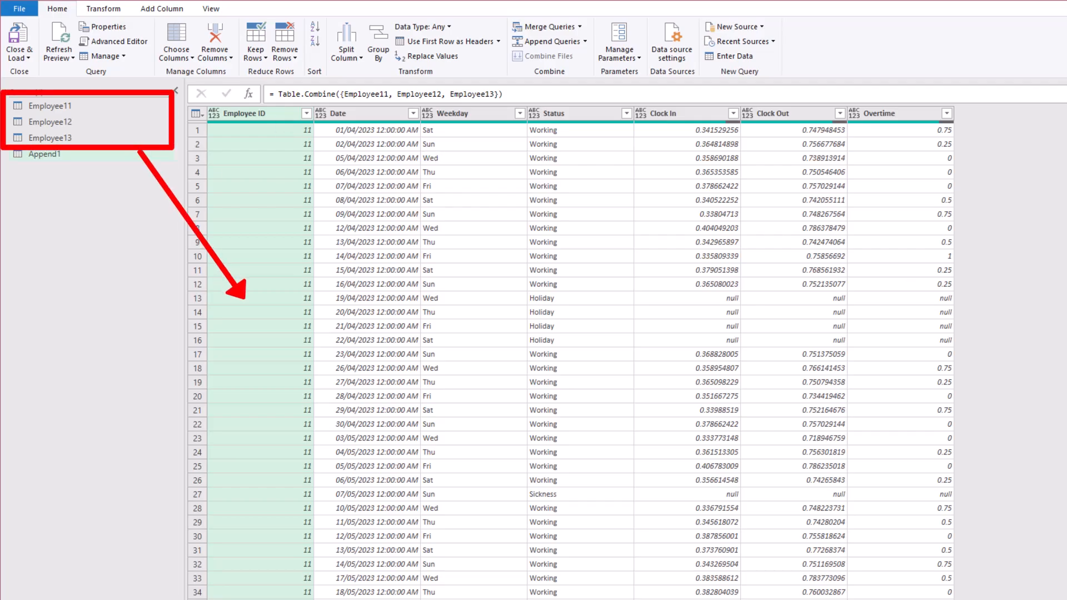
Select all columns of the appended query and detect their data types automatically
{"action": "scroll", "coordinate": [571, 361], "scroll_direction": "down", "scroll_amount": 20}
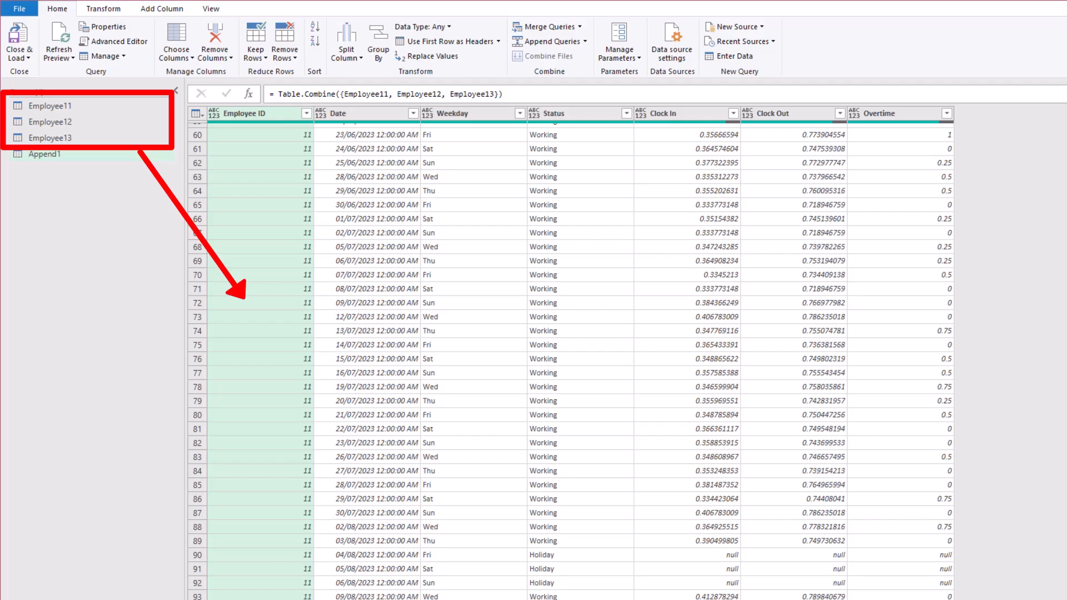
{"action": "scroll", "coordinate": [570, 361], "scroll_direction": "down", "scroll_amount": 20}
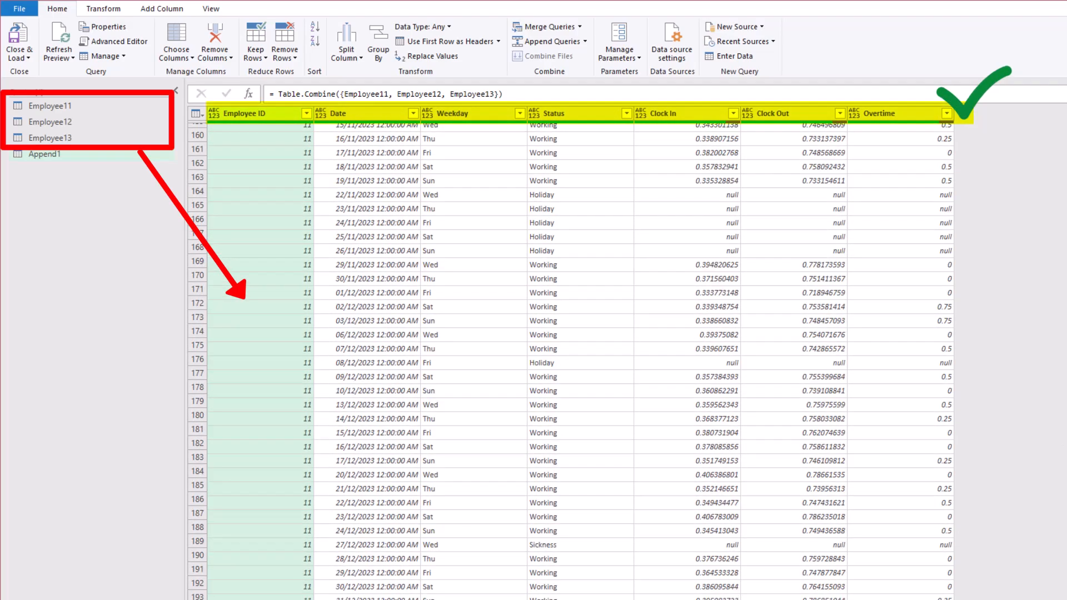
{"action": "scroll", "coordinate": [1009, 450], "scroll_direction": "down", "scroll_amount": 10}
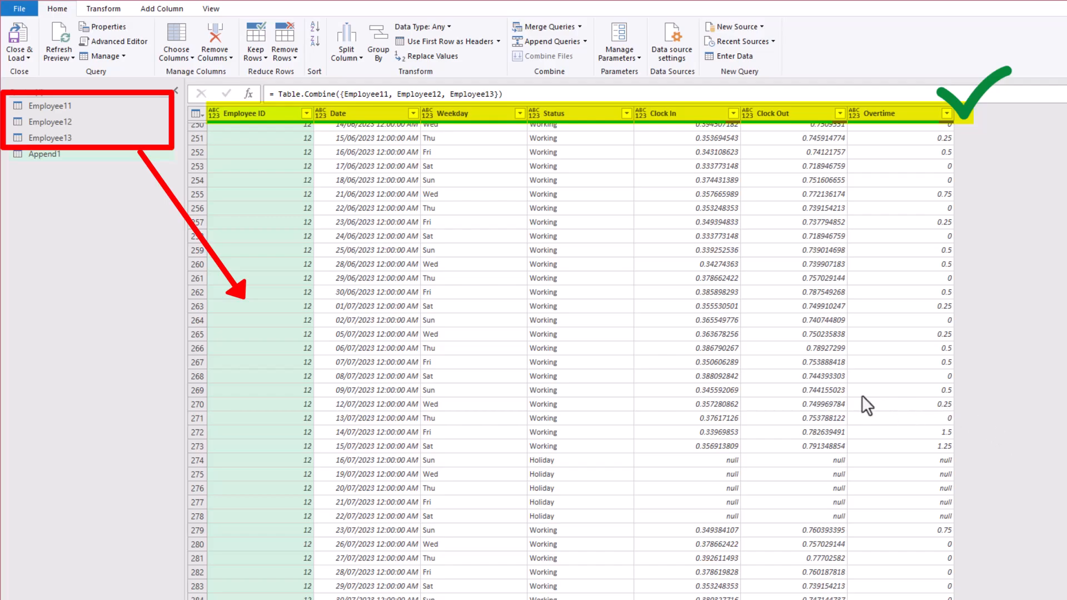
{"action": "left_click", "coordinate": [503, 325]}
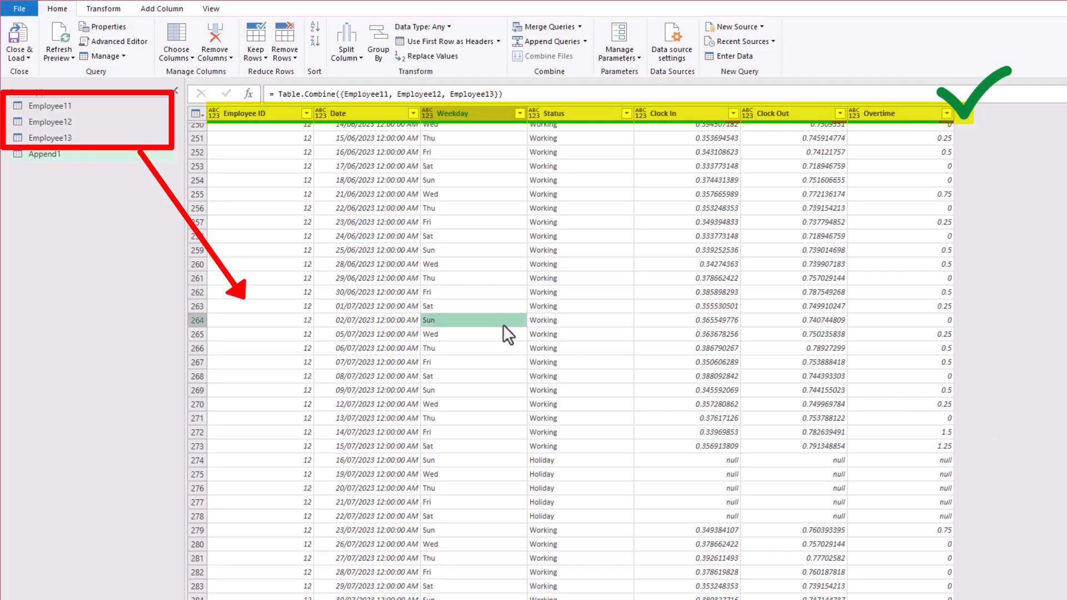
{"action": "key", "text": "ctrl+a"}
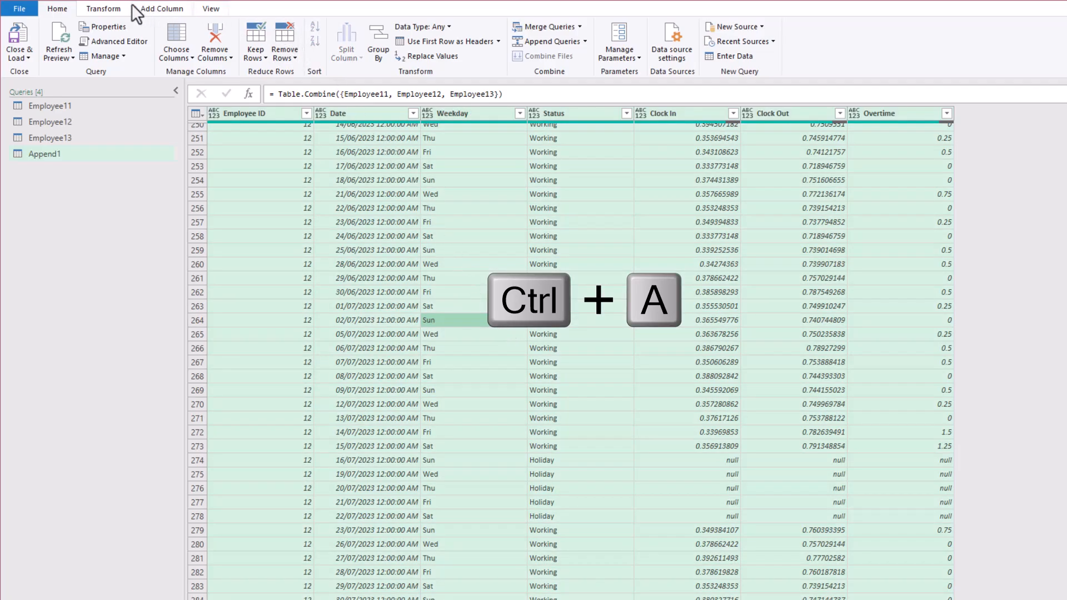
{"action": "left_click", "coordinate": [112, 9]}
{"action": "left_click", "coordinate": [209, 45]}
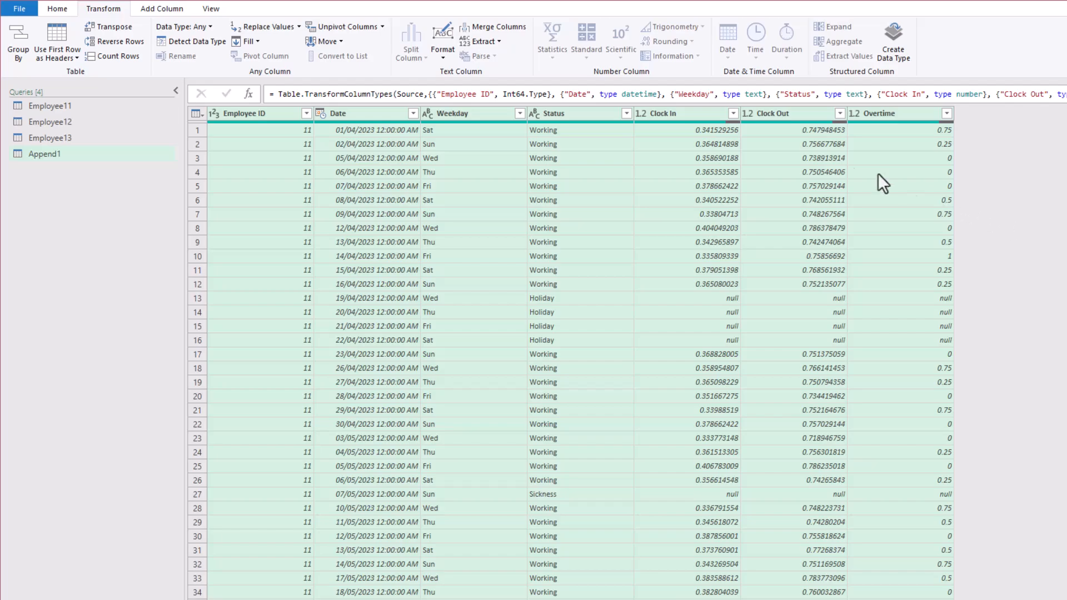
Set the Date column's data type to Date and the Clock In and Clock Out columns to Time
{"action": "left_click", "coordinate": [320, 114]}
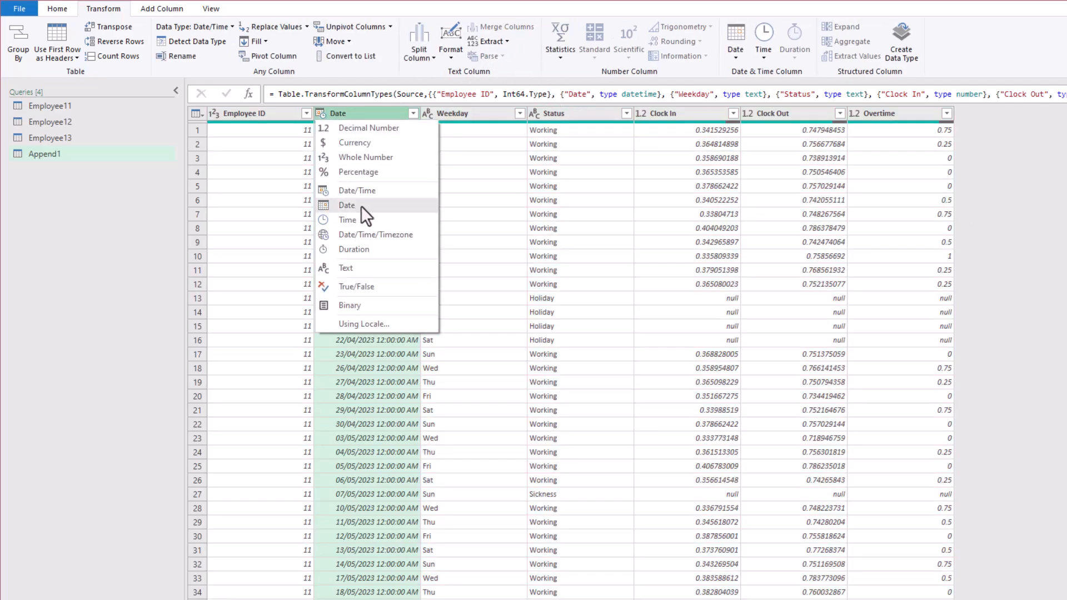
{"action": "left_click", "coordinate": [358, 206]}
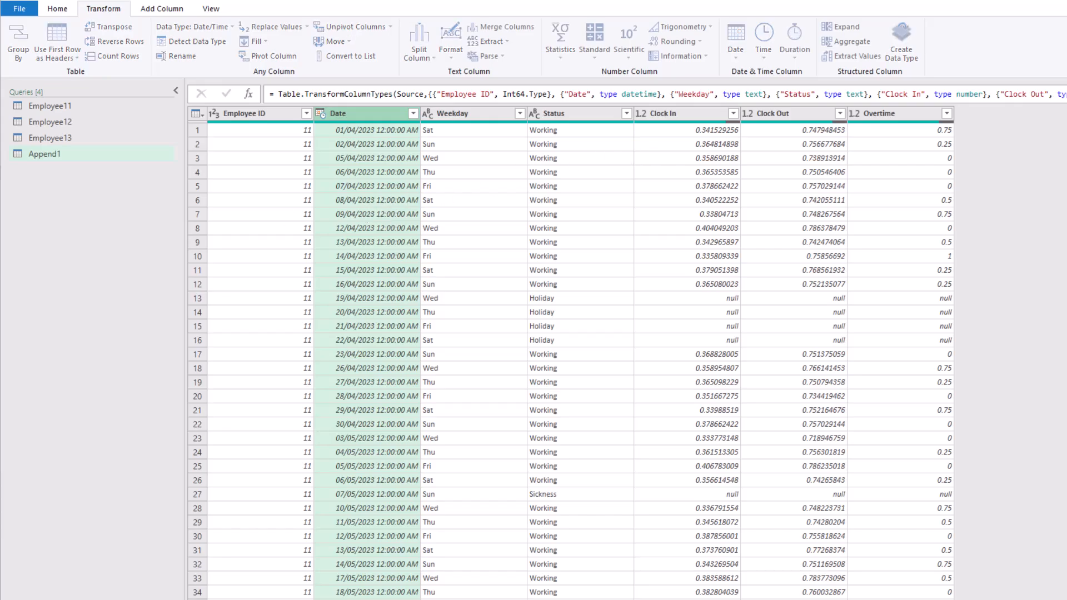
{"action": "left_click", "coordinate": [672, 114]}
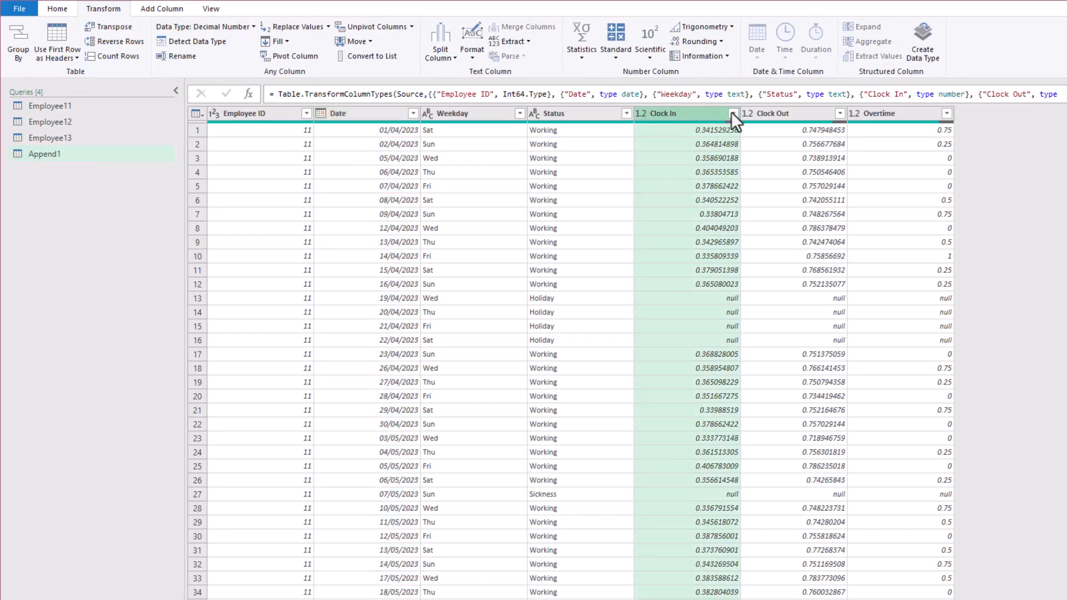
{"action": "left_click", "coordinate": [774, 115], "text": "ctrl"}
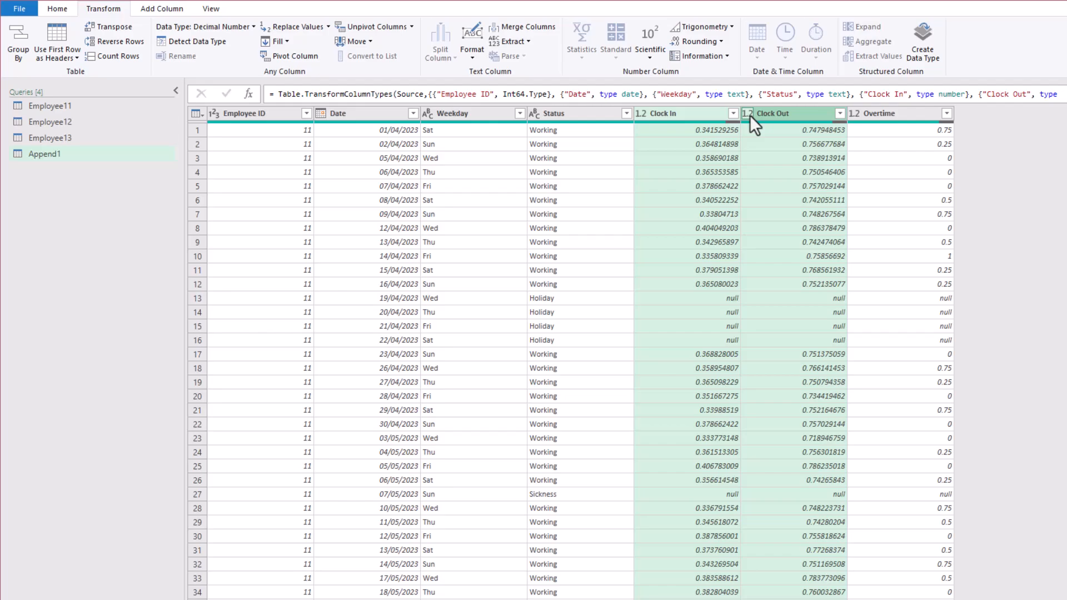
{"action": "left_click", "coordinate": [749, 115]}
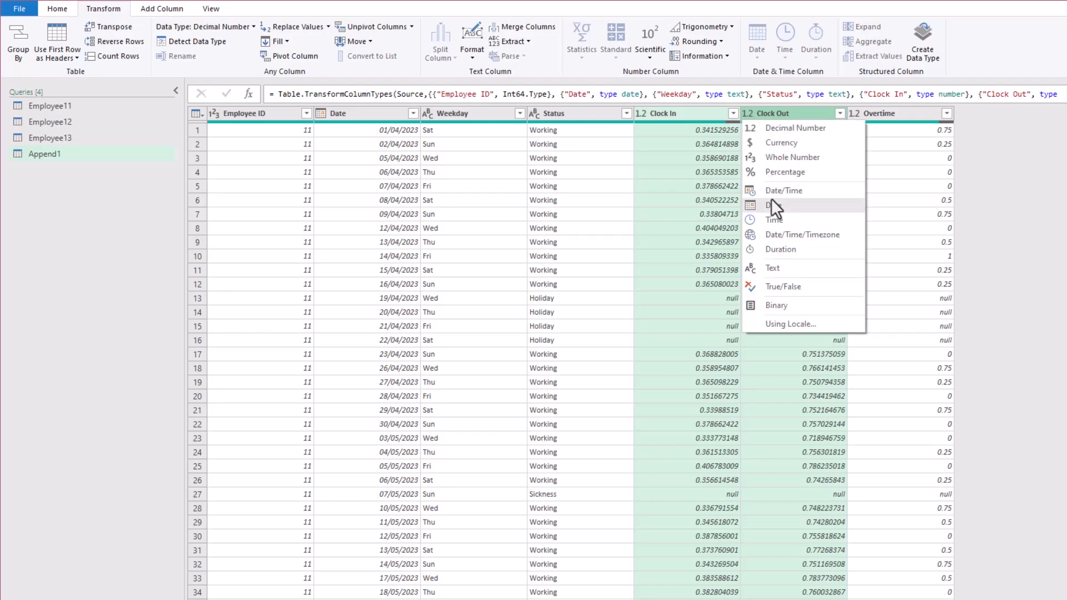
{"action": "left_click", "coordinate": [773, 222]}
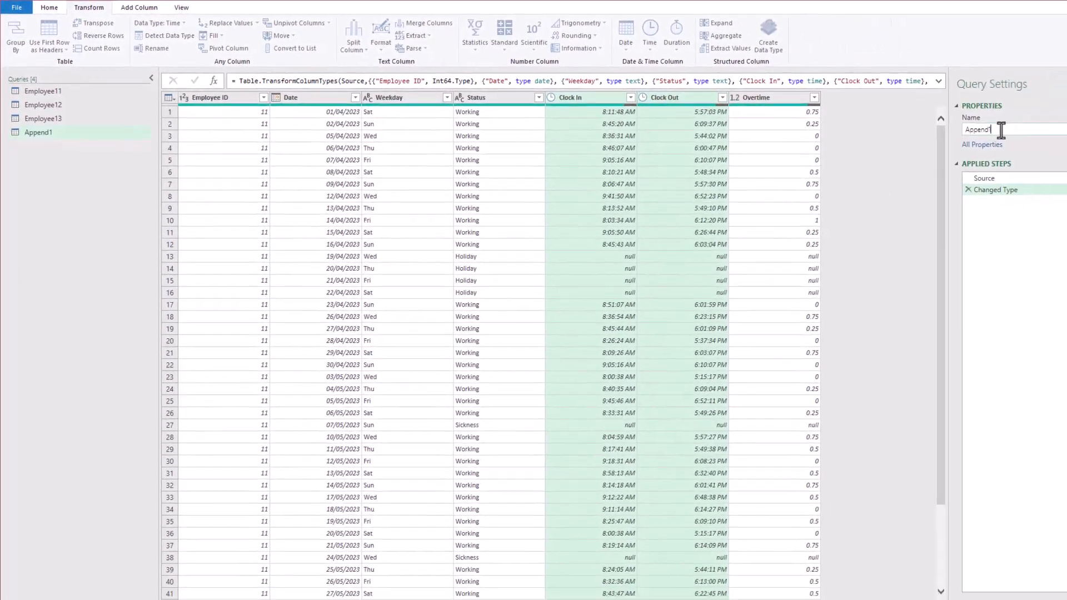
Rename the appended query as Timesheet
{"action": "double_click", "coordinate": [995, 128]}
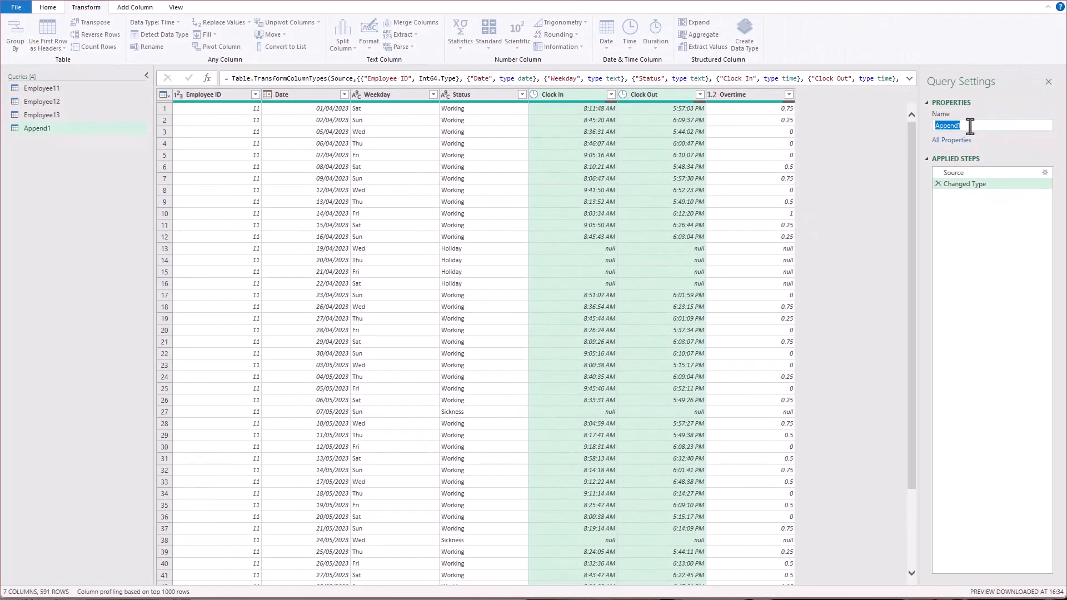
{"action": "type", "text": "Timesheet"}
{"action": "key", "text": "Return"}
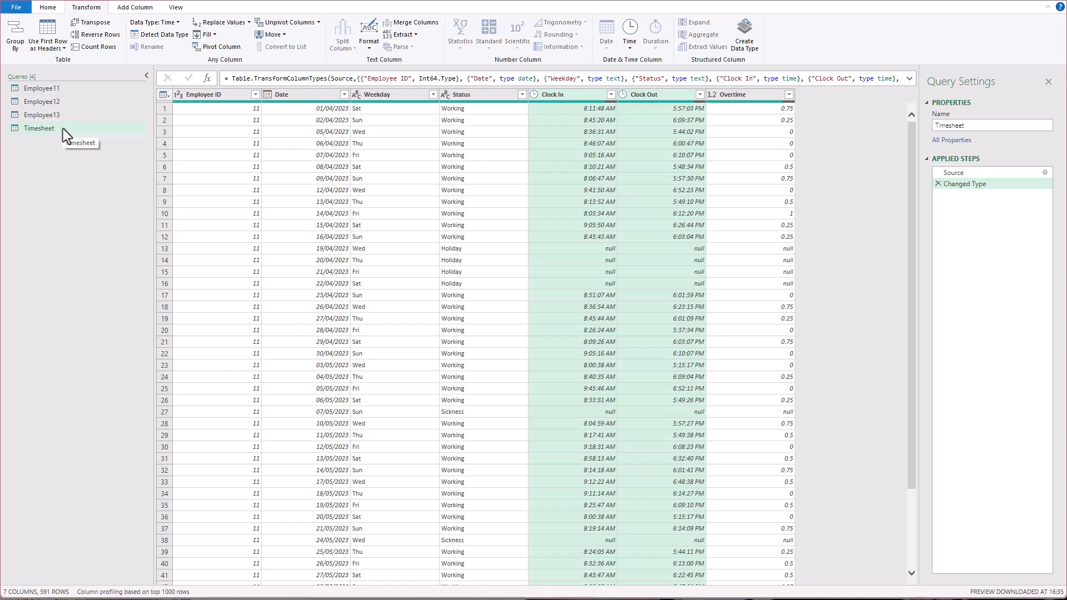
Close the query editor and load the queries to the workbook as connections only
{"action": "left_click", "coordinate": [47, 9]}
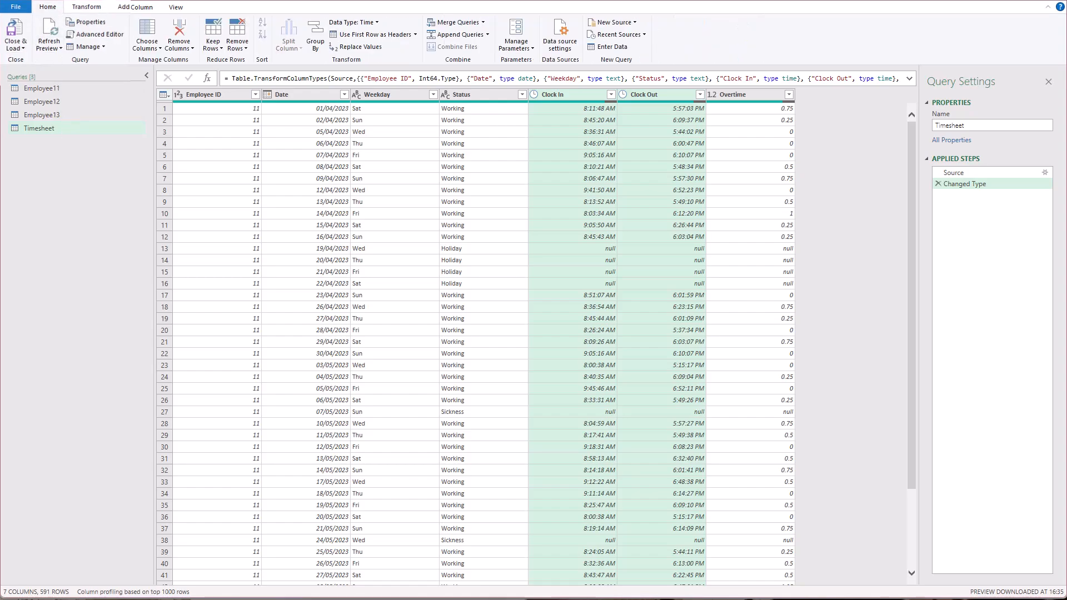
{"action": "left_click", "coordinate": [25, 47]}
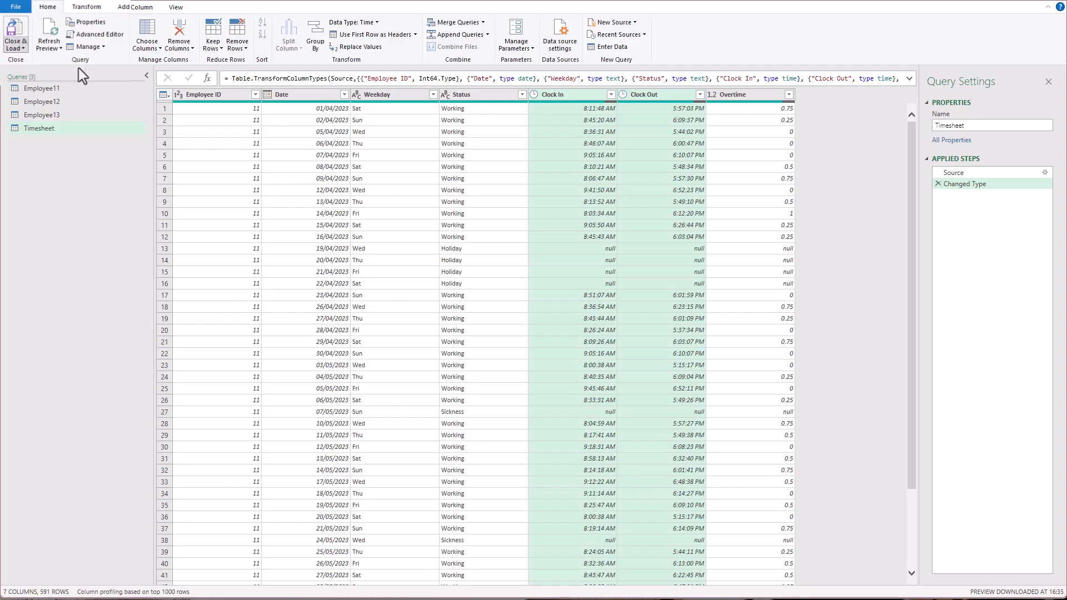
{"action": "left_click", "coordinate": [78, 70]}
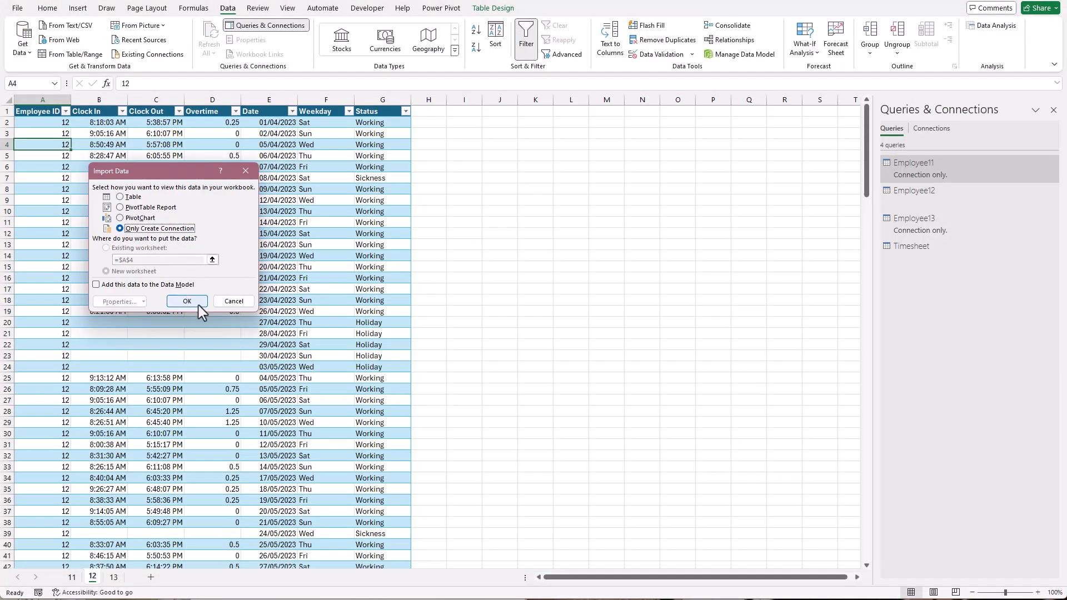
{"action": "left_click", "coordinate": [187, 301]}
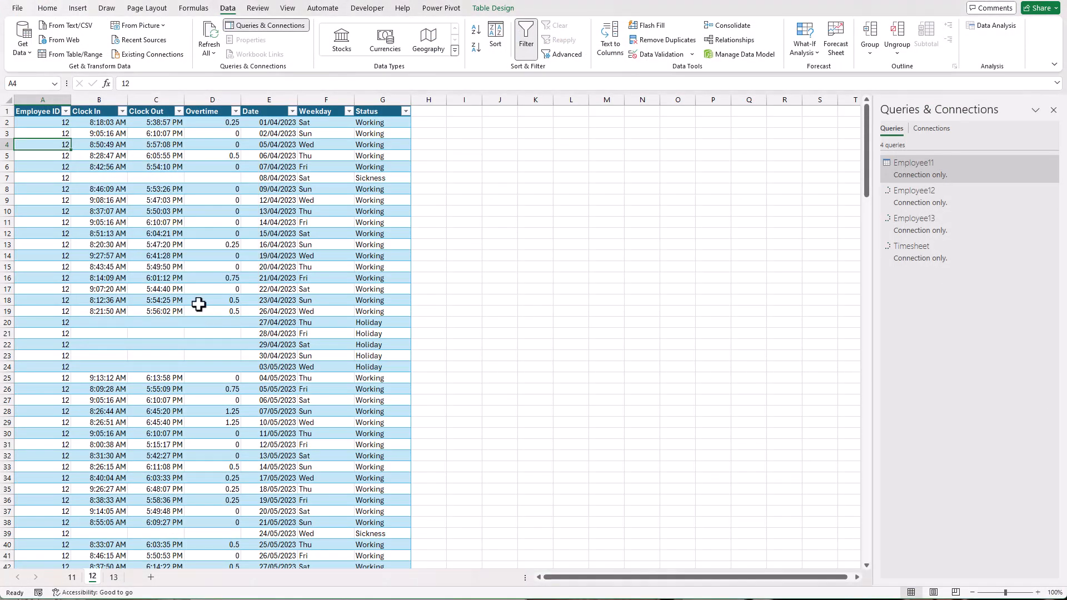
Load the Timesheet query as a table on a new worksheet
{"action": "right_click", "coordinate": [967, 253]}
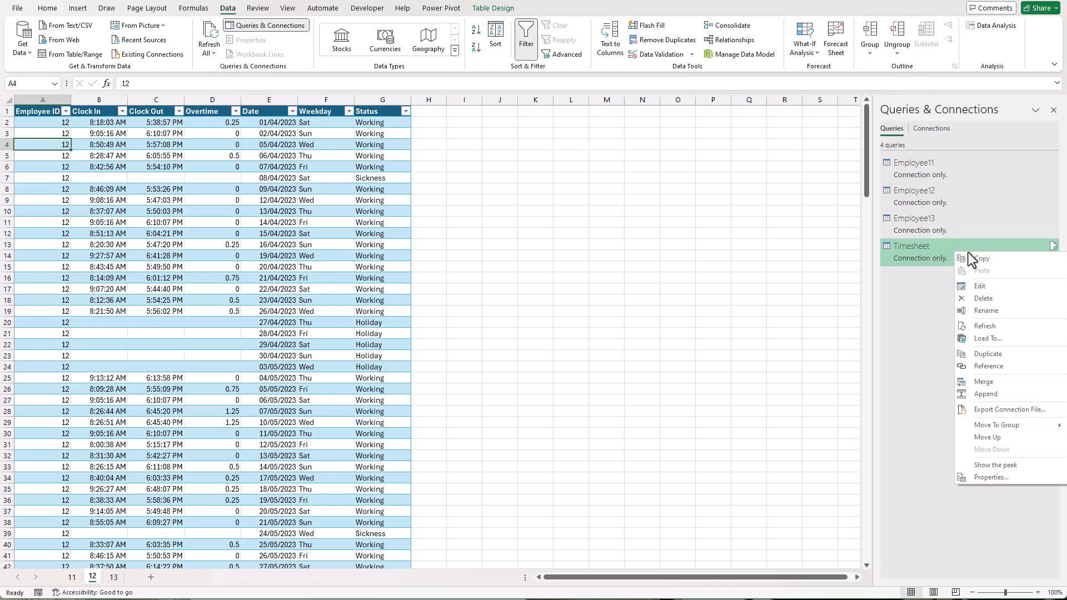
{"action": "left_click", "coordinate": [988, 339]}
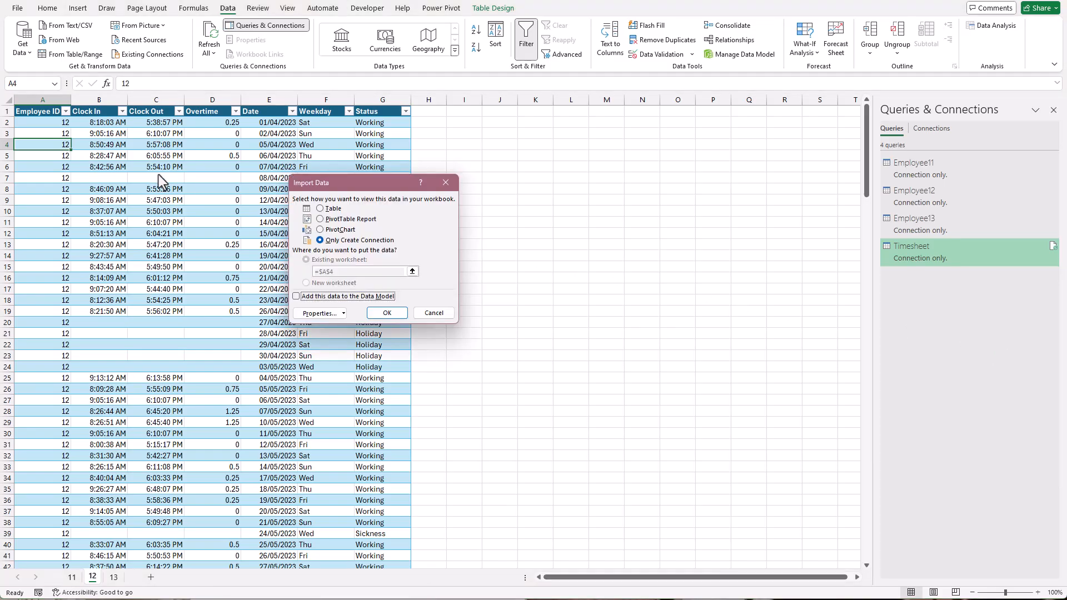
{"action": "left_click", "coordinate": [335, 210]}
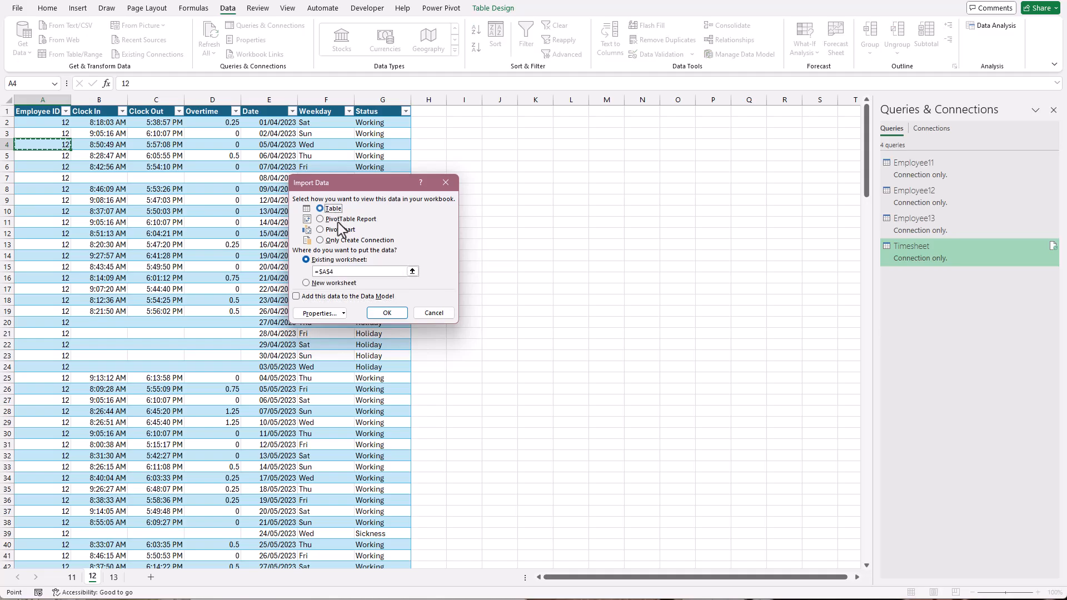
{"action": "left_click", "coordinate": [338, 284]}
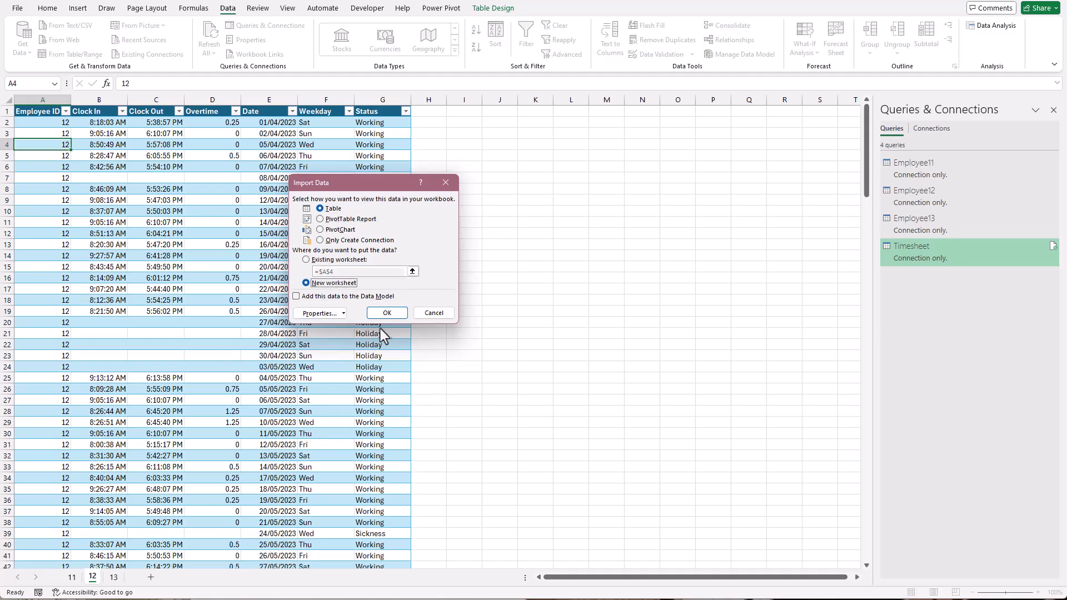
{"action": "left_click", "coordinate": [387, 314]}
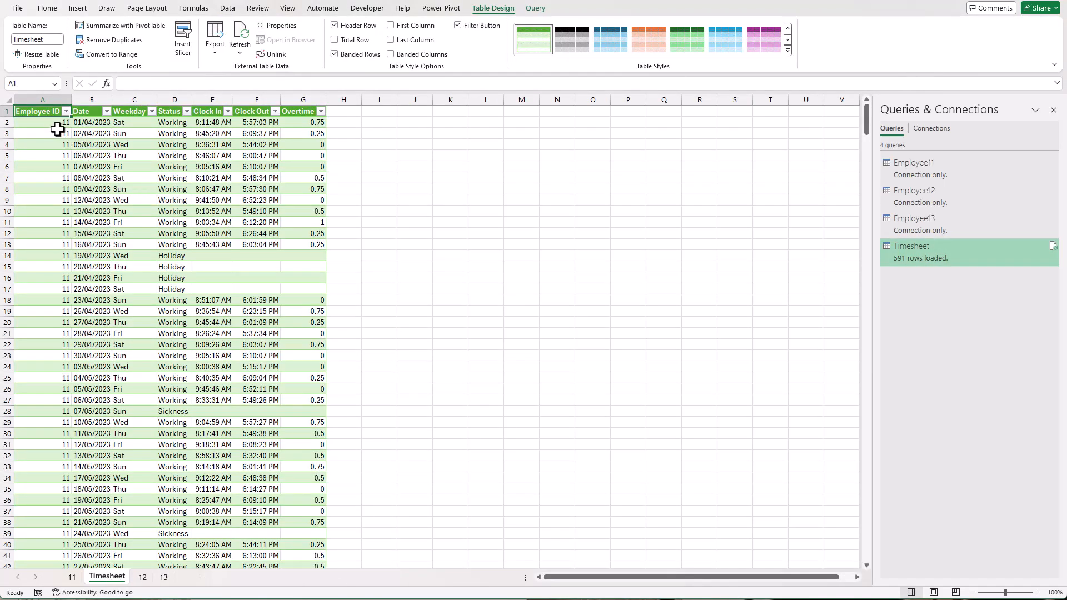
{"action": "left_click", "coordinate": [51, 123]}
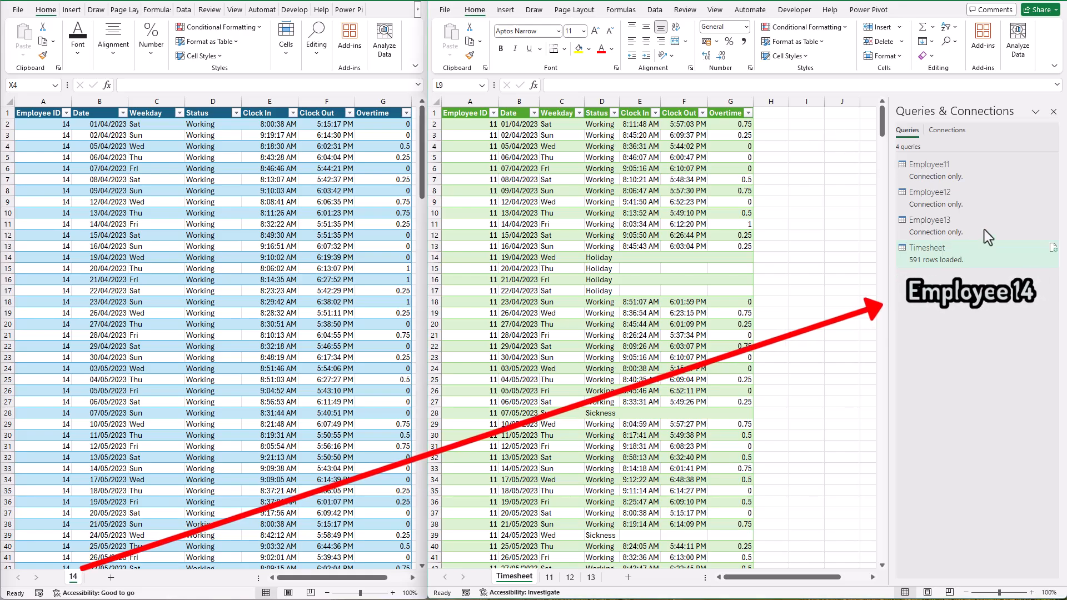
Delete the Timesheet worksheet that holds the loaded query table
{"action": "left_click", "coordinate": [981, 257]}
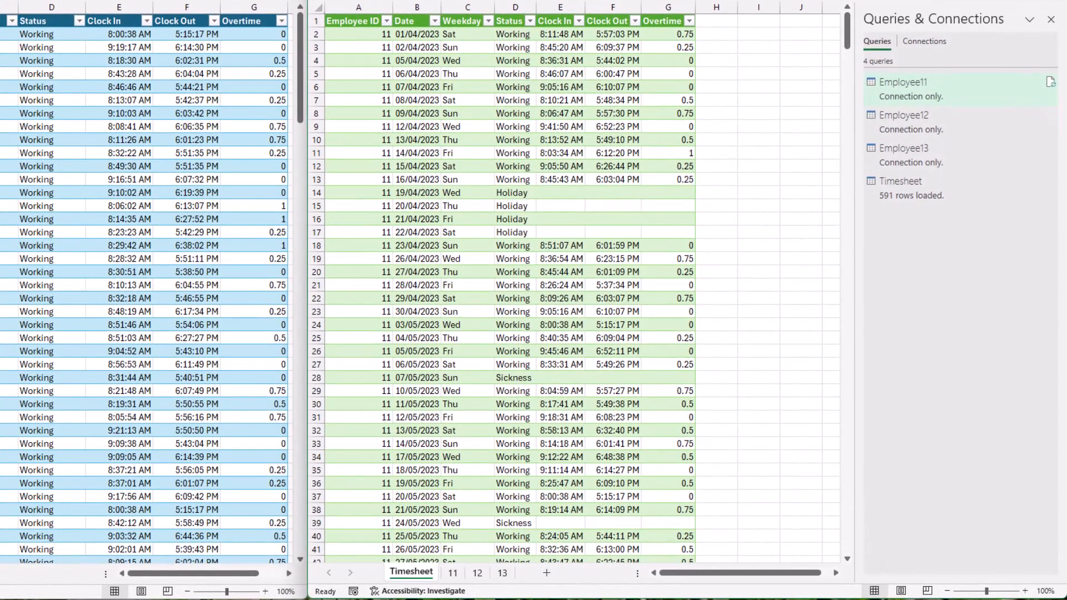
{"action": "left_click", "coordinate": [417, 573]}
{"action": "right_click", "coordinate": [418, 573]}
{"action": "left_click", "coordinate": [464, 372]}
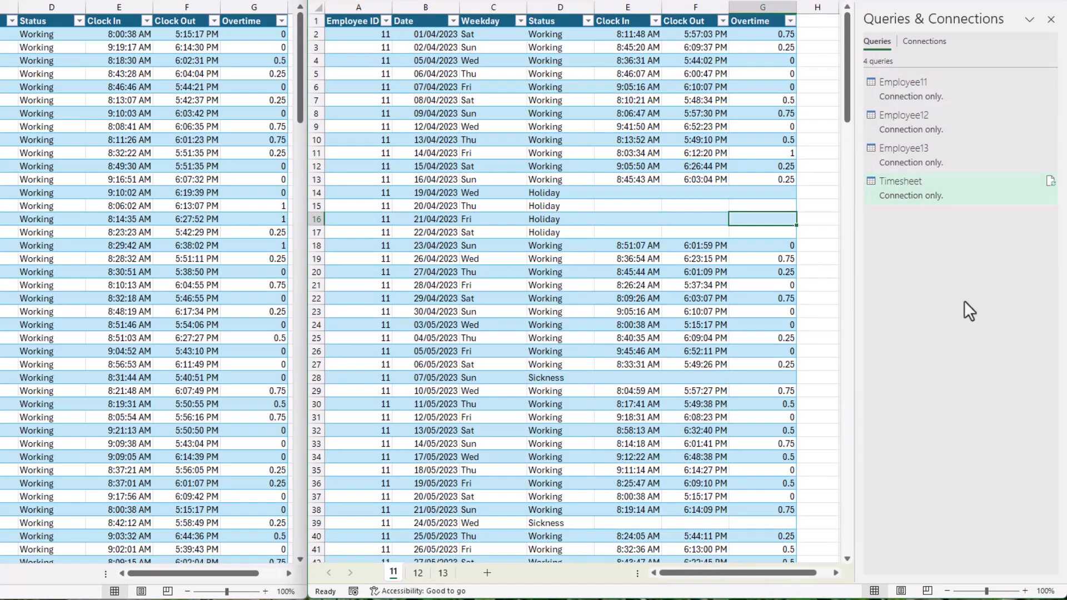
Delete the Employee12, Employee13 and Timesheet queries from the workbook, keeping only Employee11
{"action": "mouse_move", "coordinate": [963, 194]}
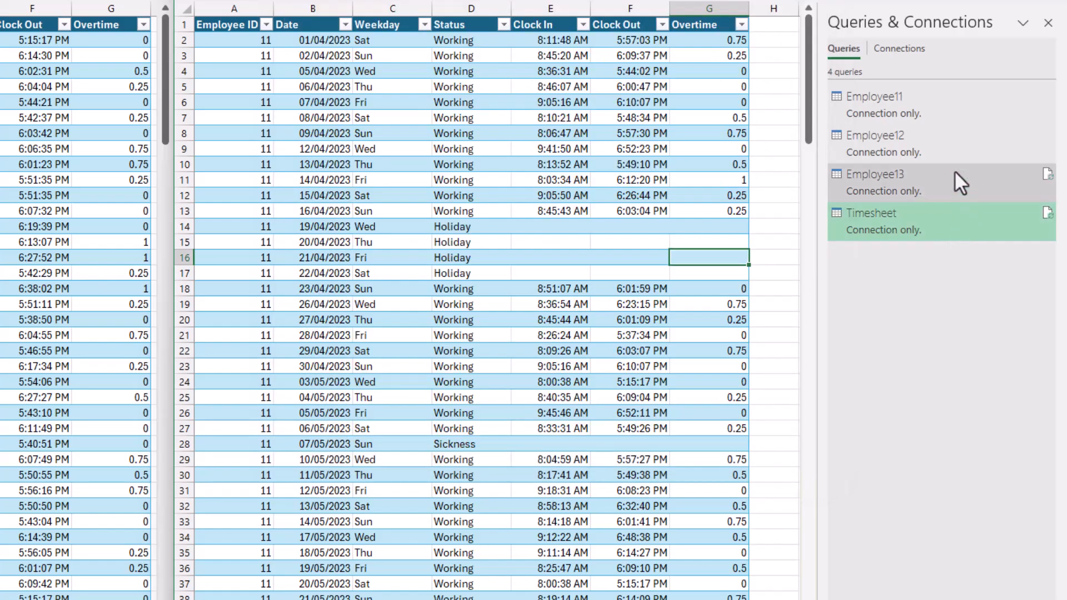
{"action": "left_click", "coordinate": [952, 151]}
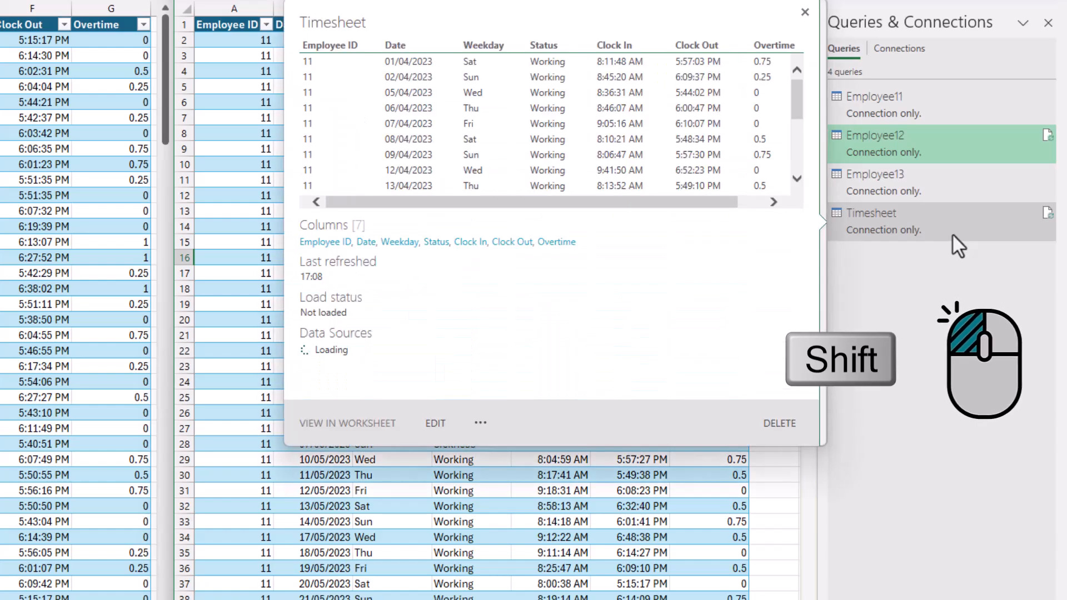
{"action": "left_click", "coordinate": [951, 235], "text": "shift"}
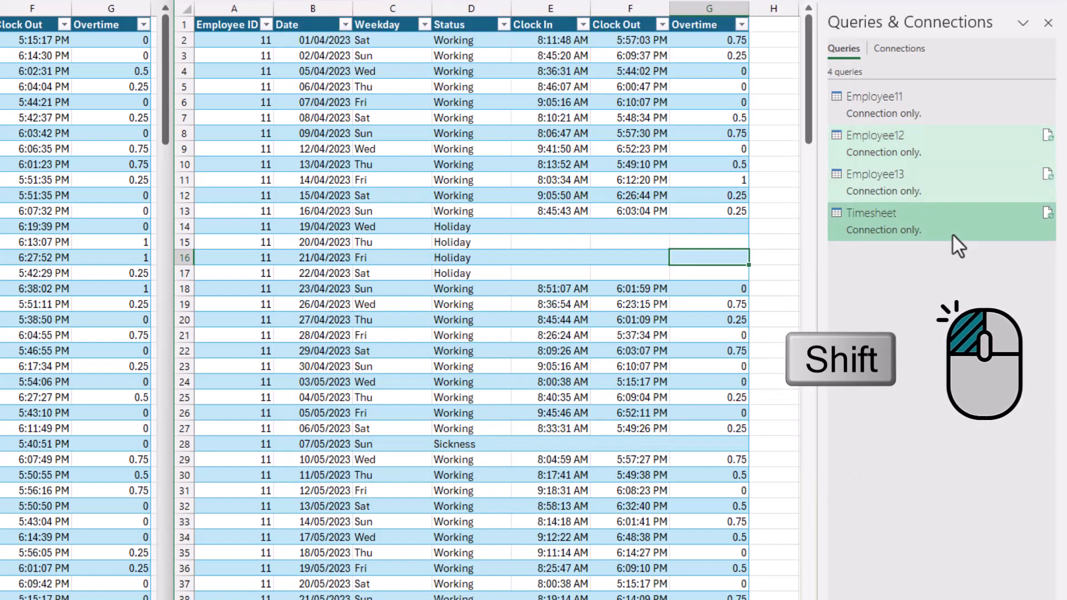
{"action": "key", "text": "Delete"}
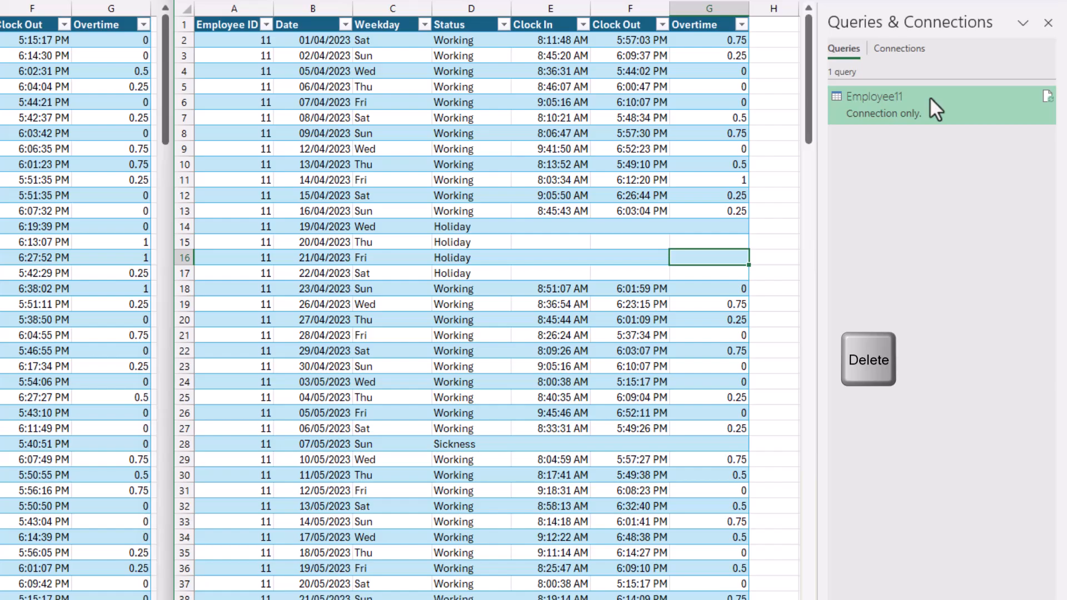
Rename the Employee11 query as MasterCombine
{"action": "left_click", "coordinate": [901, 99]}
{"action": "type", "text": "MasterCombine"}
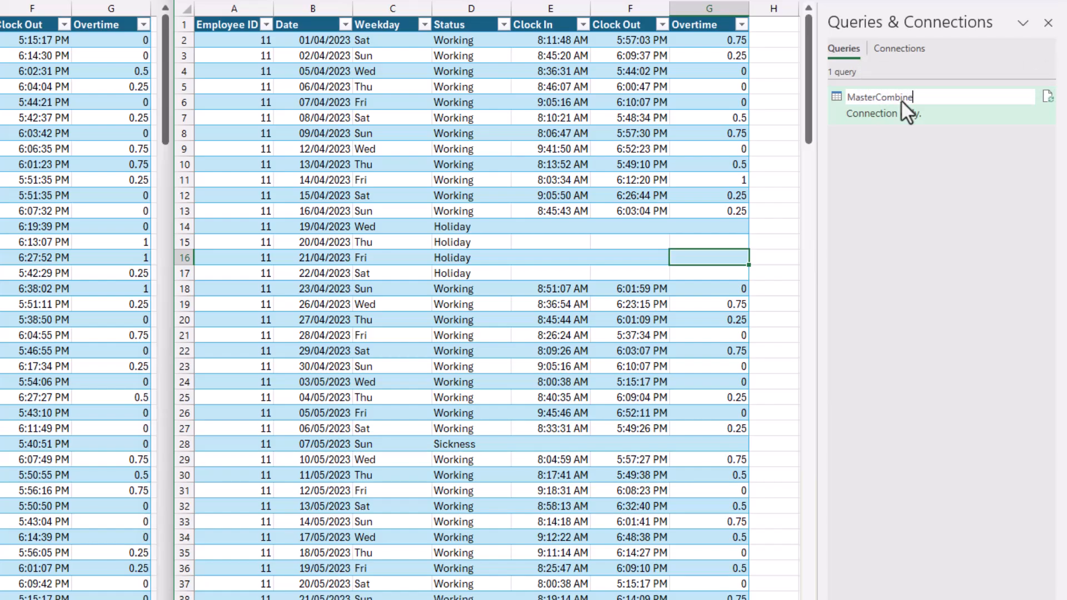
{"action": "key", "text": "Return"}
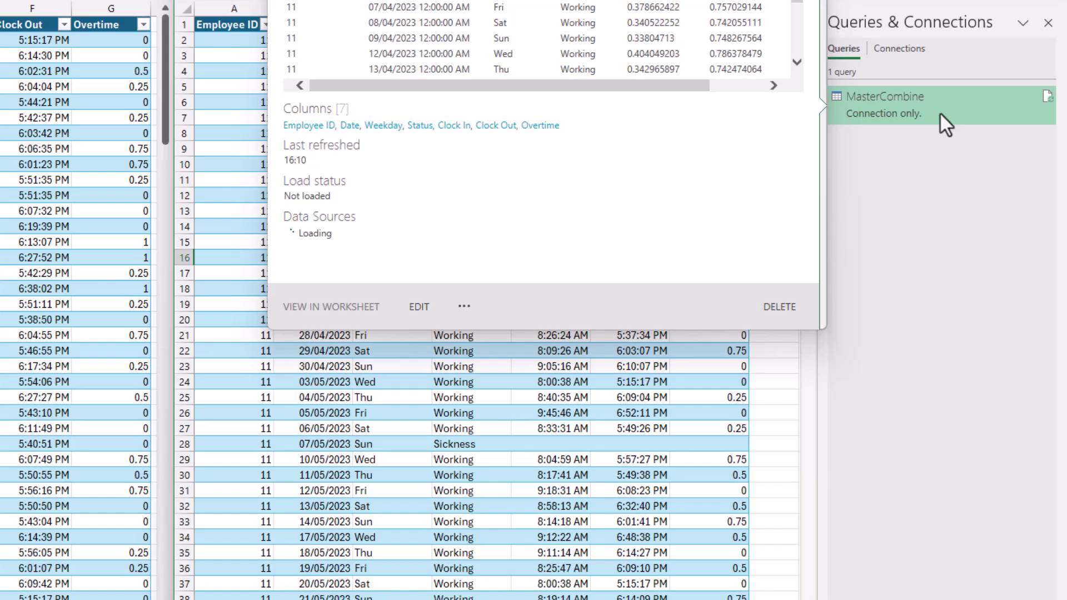
Open MasterCombine in the query editor and shorten its source formula to = Excel.CurrentWorkbook()
{"action": "double_click", "coordinate": [939, 113]}
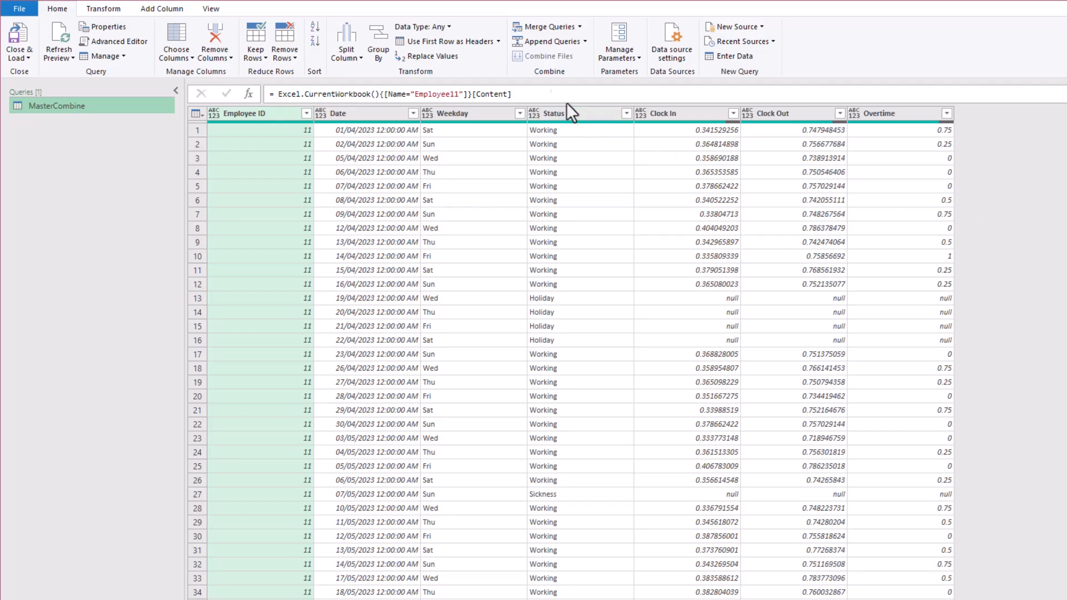
{"action": "left_click", "coordinate": [533, 94]}
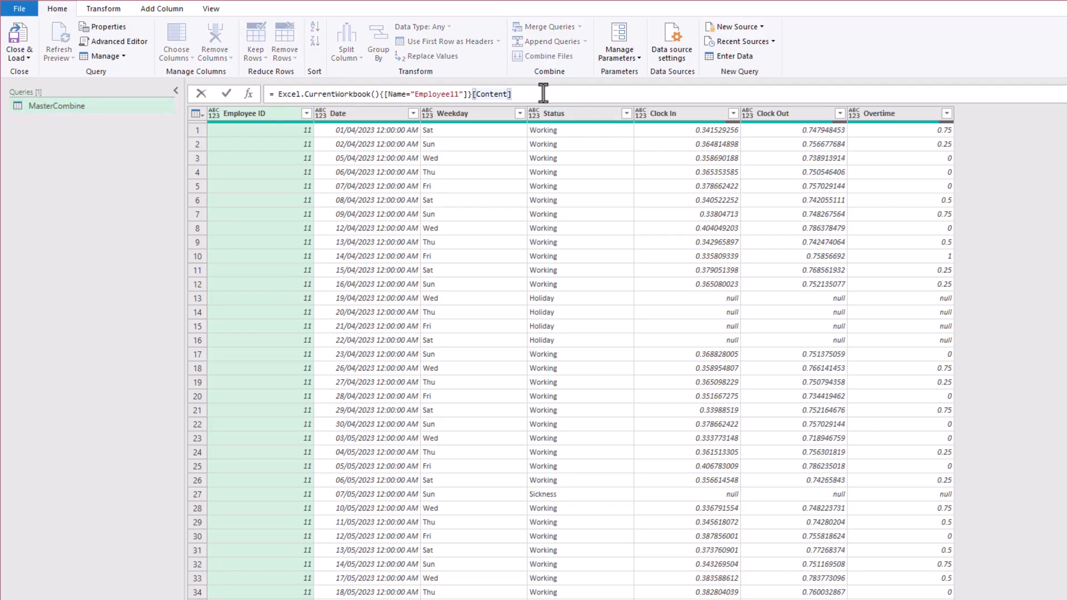
{"action": "left_click_drag", "start_coordinate": [276, 93], "coordinate": [380, 93]}
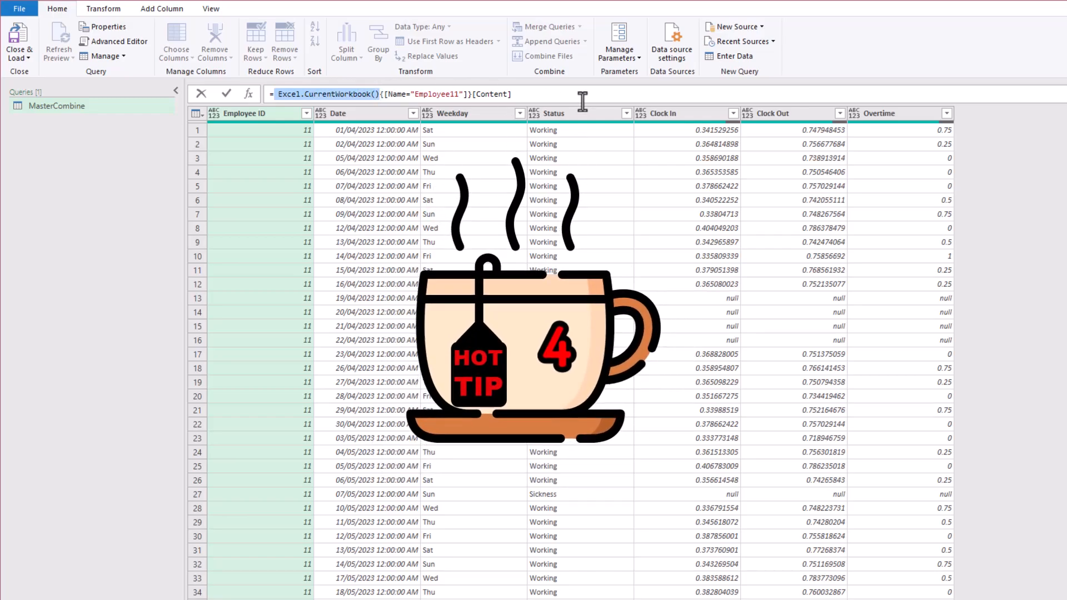
{"action": "left_click_drag", "start_coordinate": [512, 93], "coordinate": [379, 94]}
{"action": "key", "text": "Delete"}
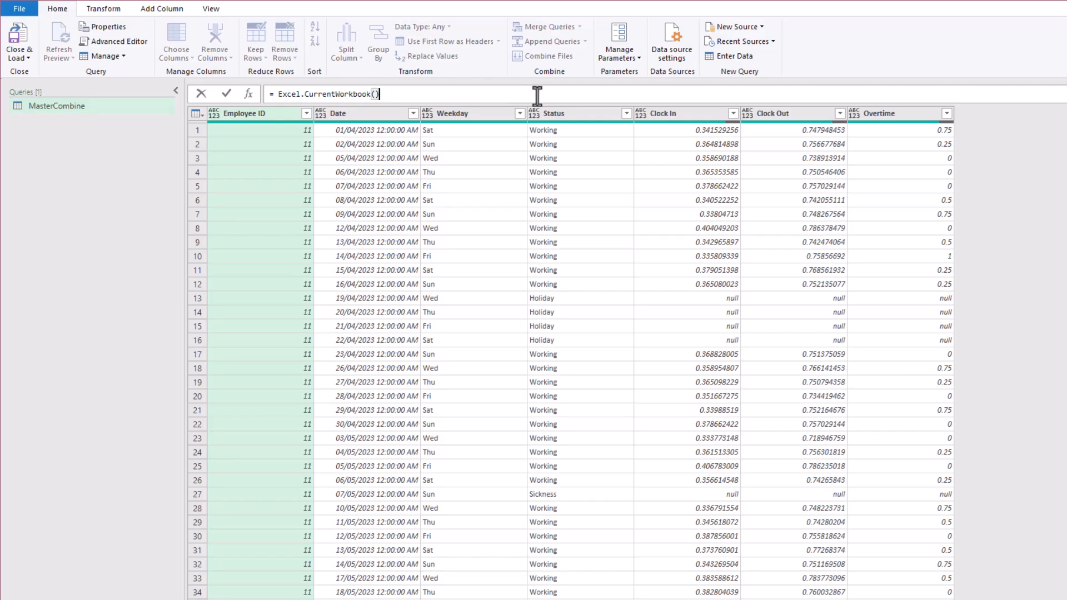
{"action": "key", "text": "Return"}
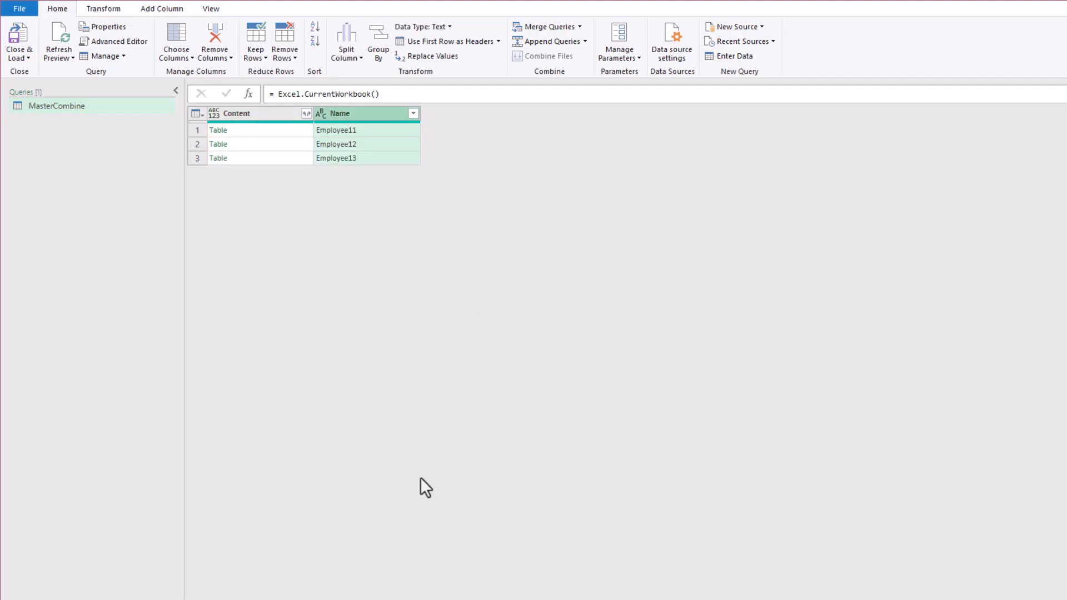
Examine the Content and Name columns and preview the nested tables for Employee11 and Employee12
{"action": "left_click", "coordinate": [281, 116]}
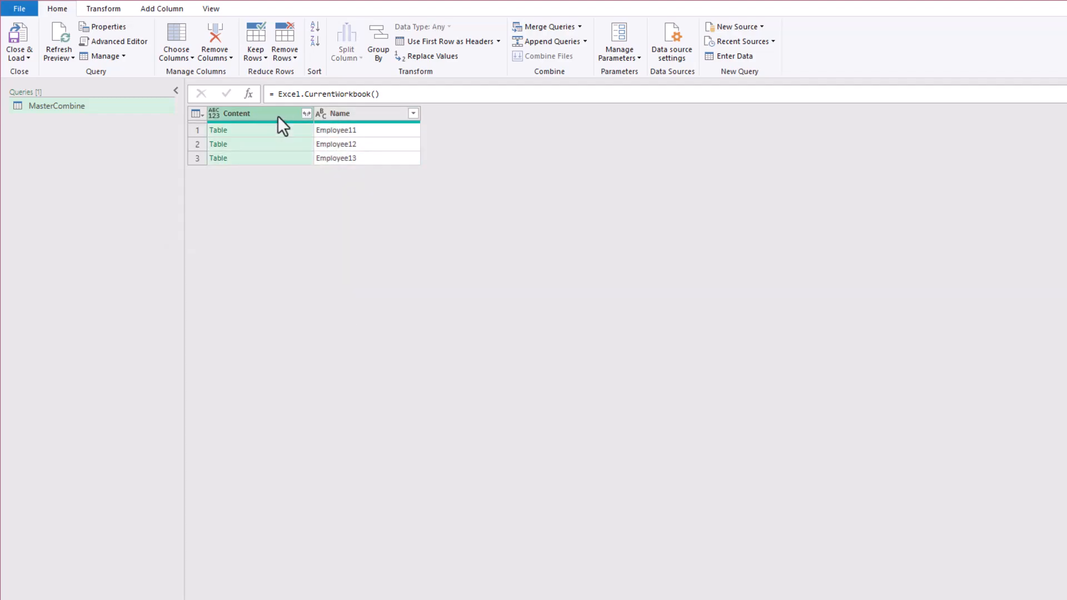
{"action": "left_click", "coordinate": [377, 116]}
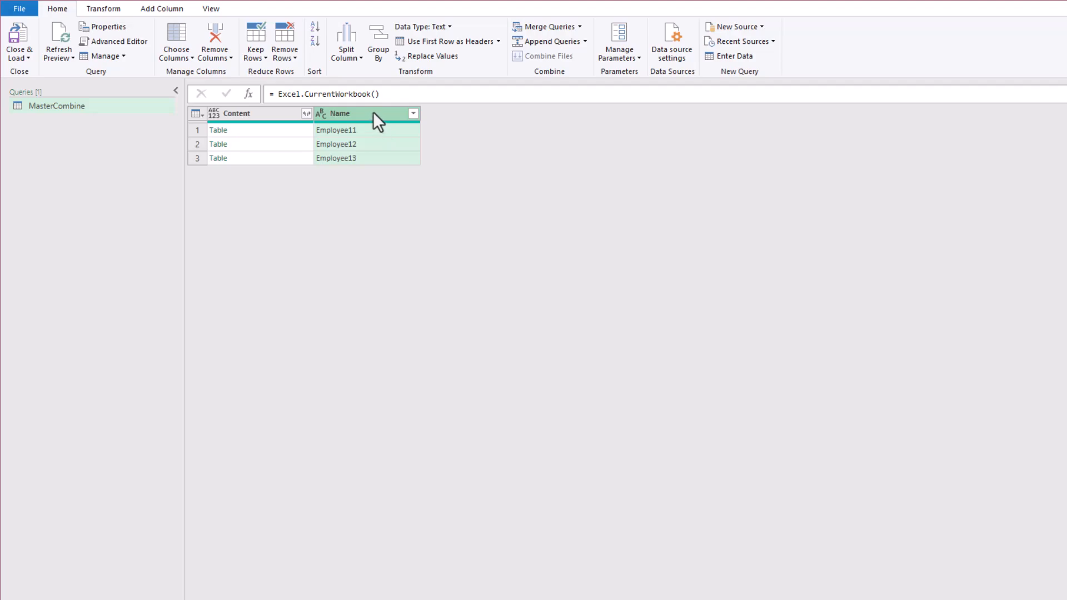
{"action": "left_click", "coordinate": [269, 131]}
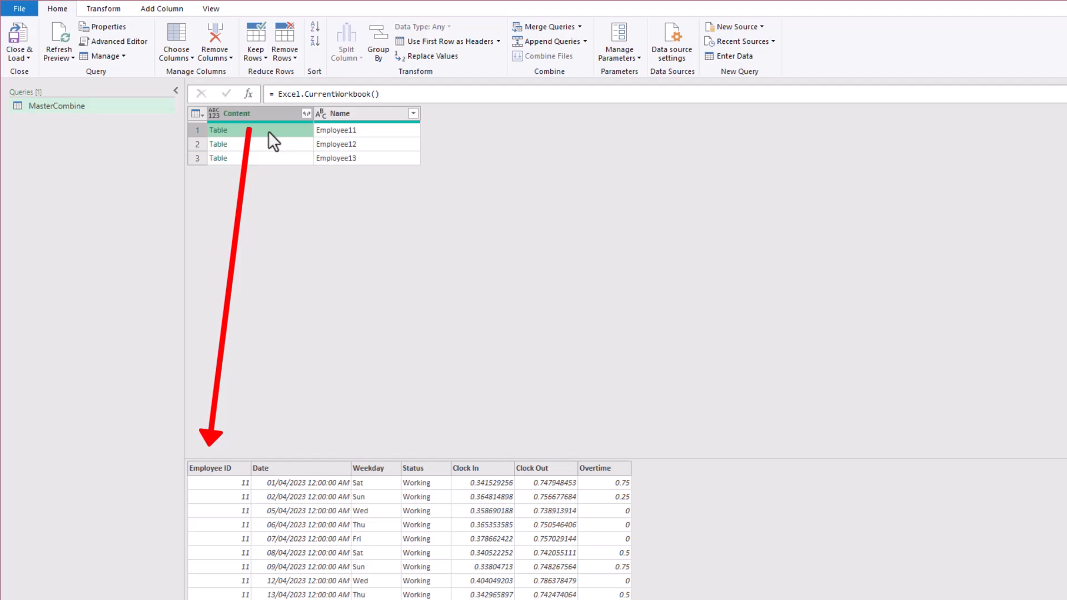
{"action": "left_click", "coordinate": [267, 148]}
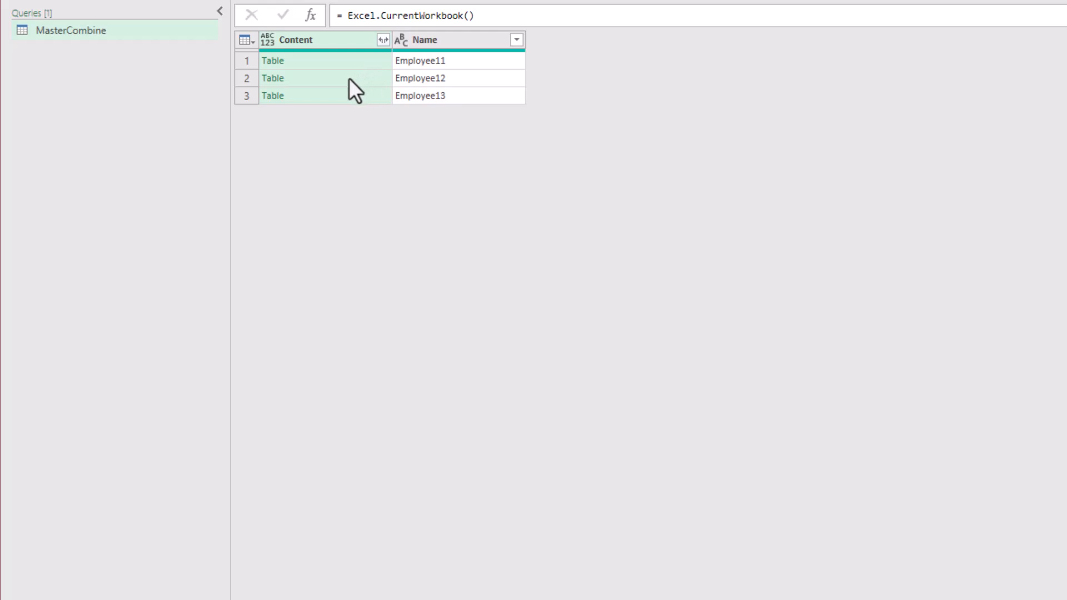
{"action": "left_click", "coordinate": [338, 66]}
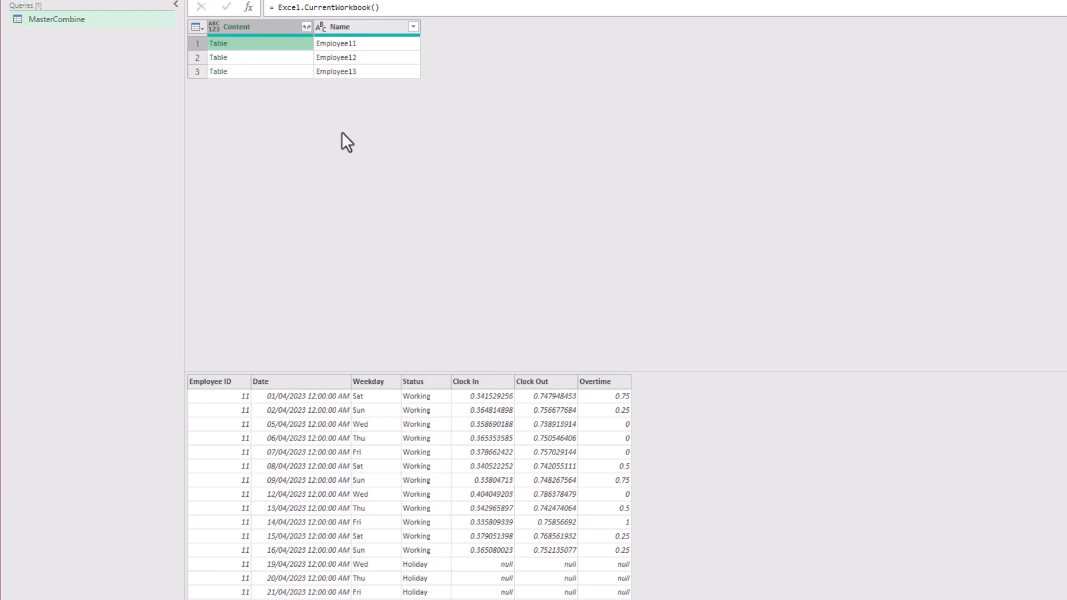
Expand the Content column into all of its table columns without using the original column name as prefix
{"action": "left_click", "coordinate": [305, 26]}
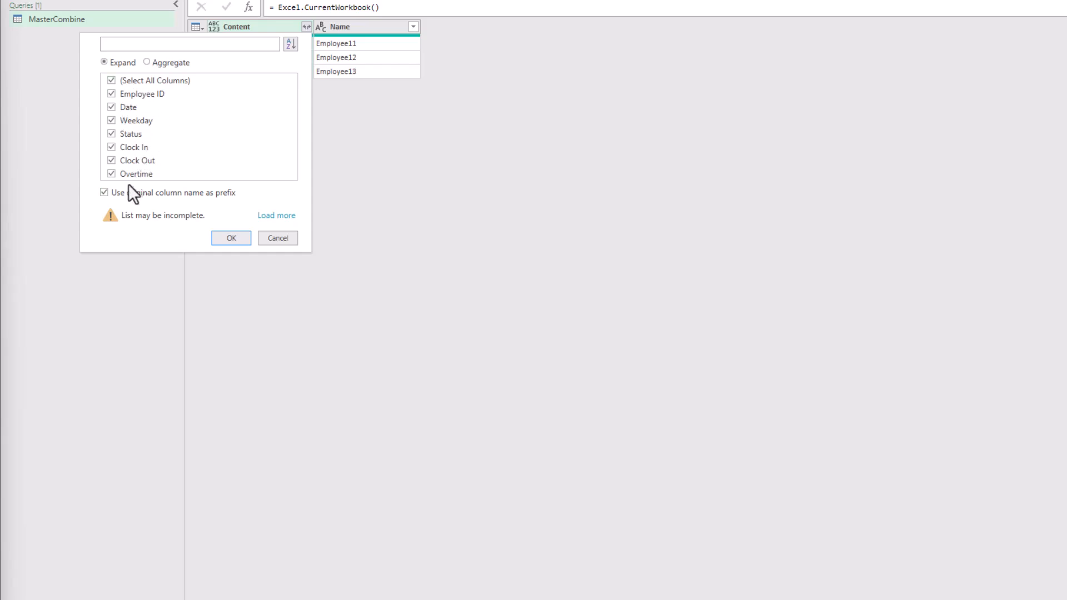
{"action": "left_click", "coordinate": [104, 192]}
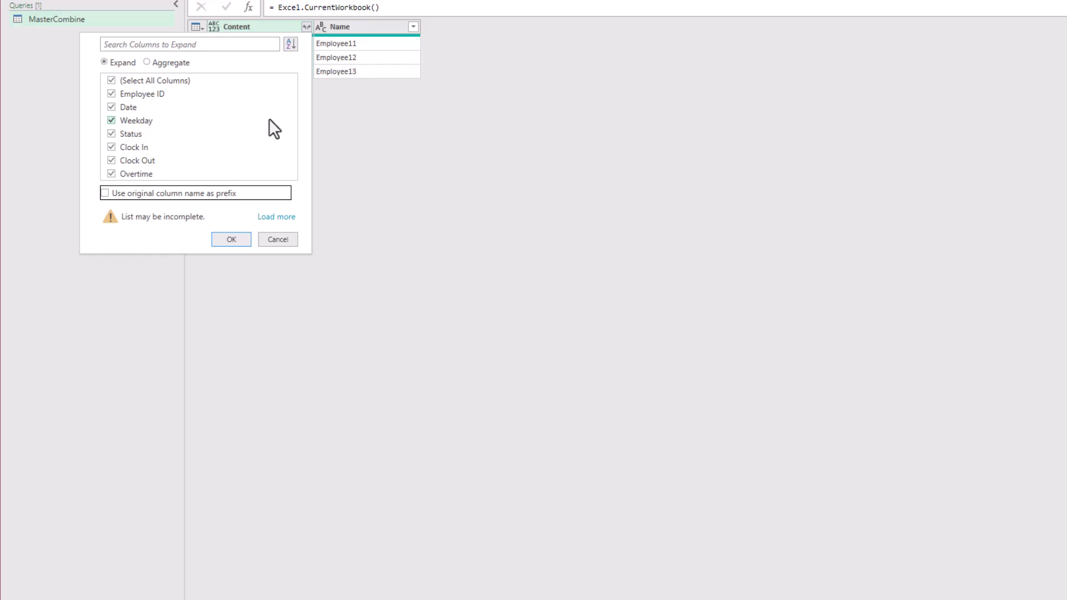
{"action": "left_click", "coordinate": [240, 242]}
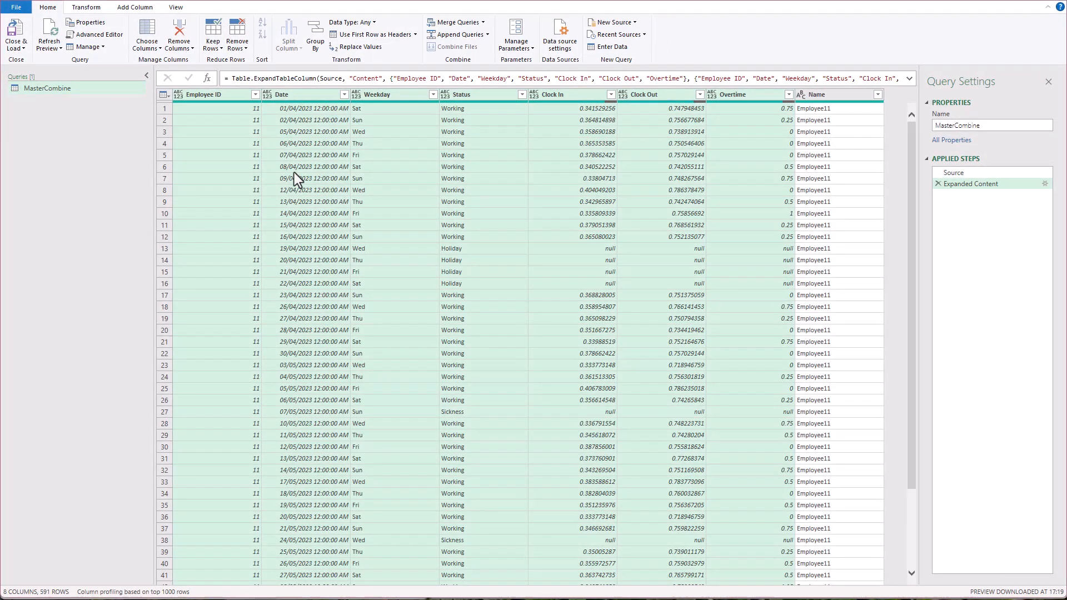
Check the combined employee rows and remove the Name column from the expanded query
{"action": "left_click_drag", "start_coordinate": [910, 376], "coordinate": [902, 431]}
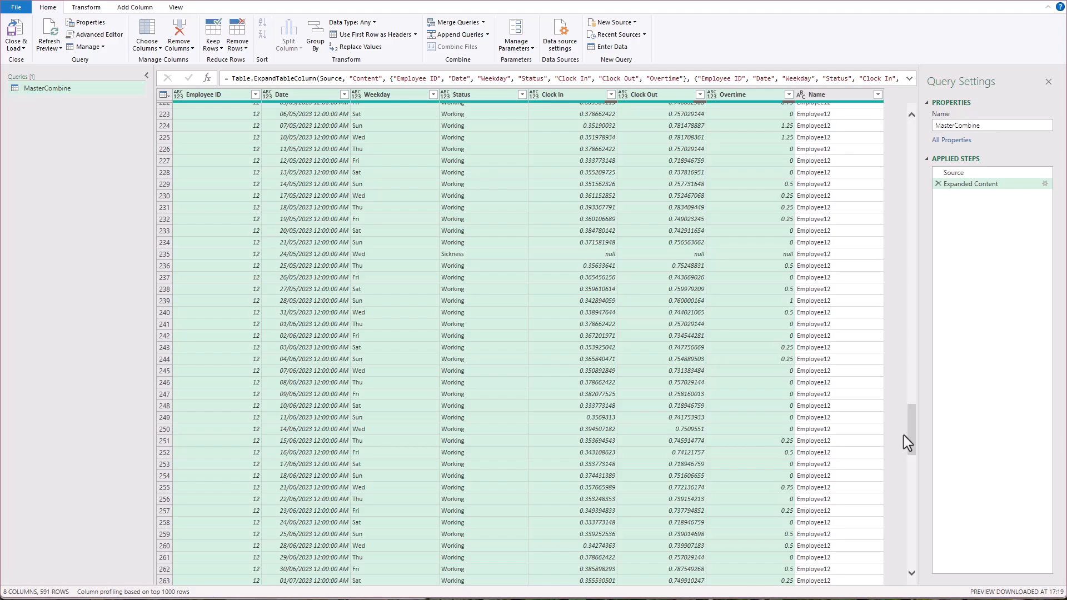
{"action": "left_click_drag", "start_coordinate": [909, 455], "coordinate": [911, 123]}
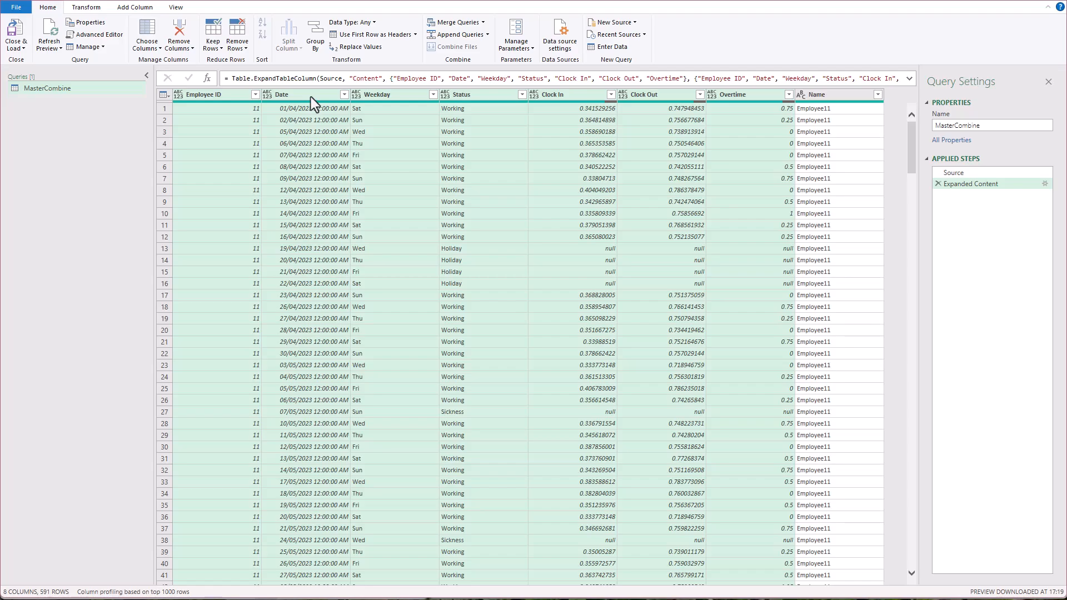
{"action": "left_click", "coordinate": [842, 96]}
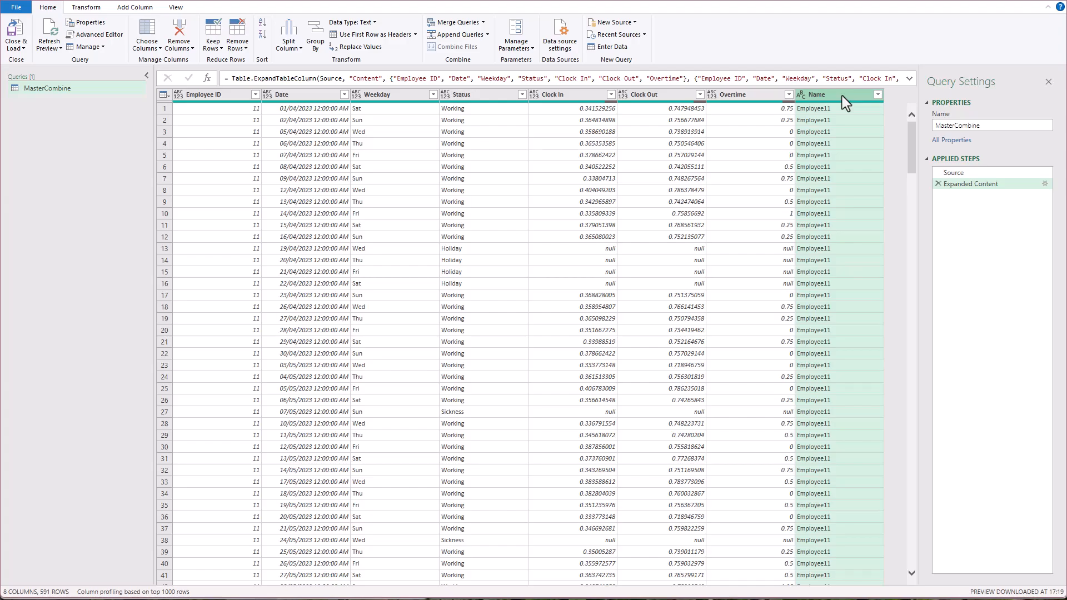
{"action": "key", "text": "Delete"}
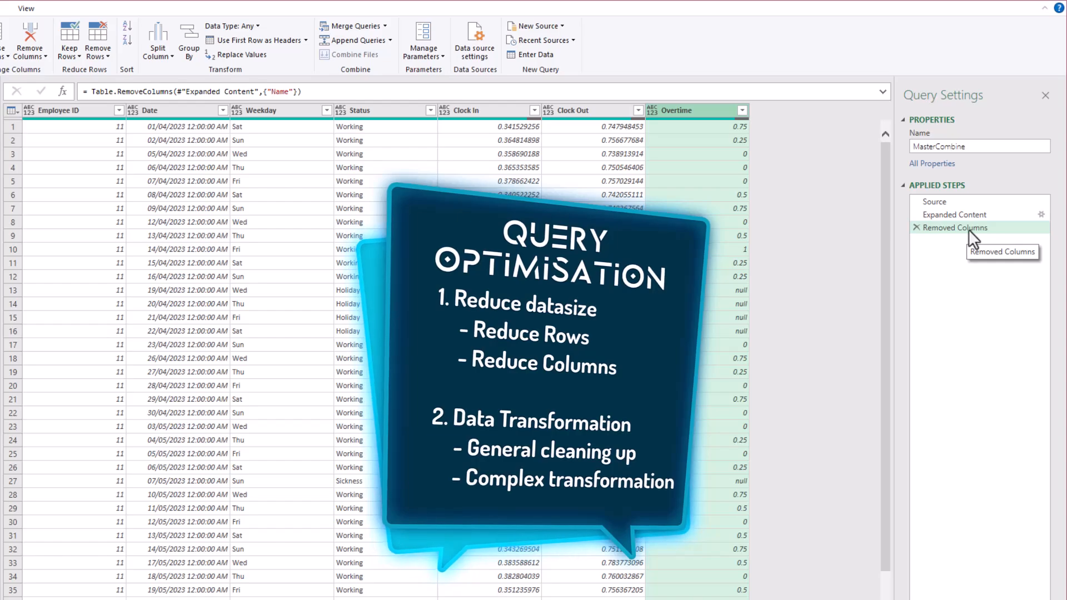
Move the Removed Columns step ahead of Expanded Content in the applied steps and review the reordered steps
{"action": "left_click", "coordinate": [958, 203]}
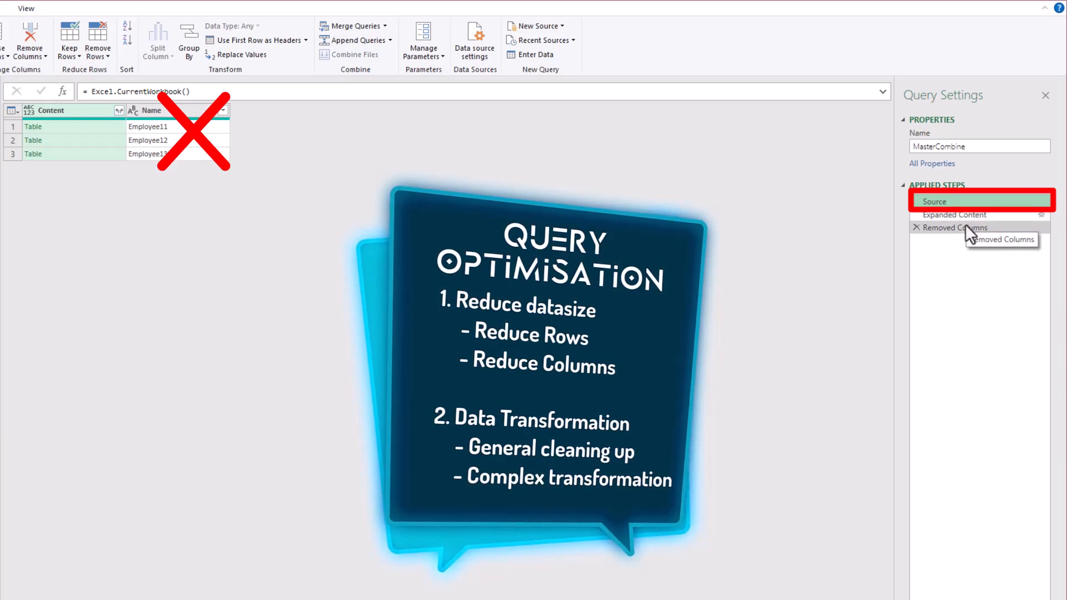
{"action": "left_click", "coordinate": [965, 227]}
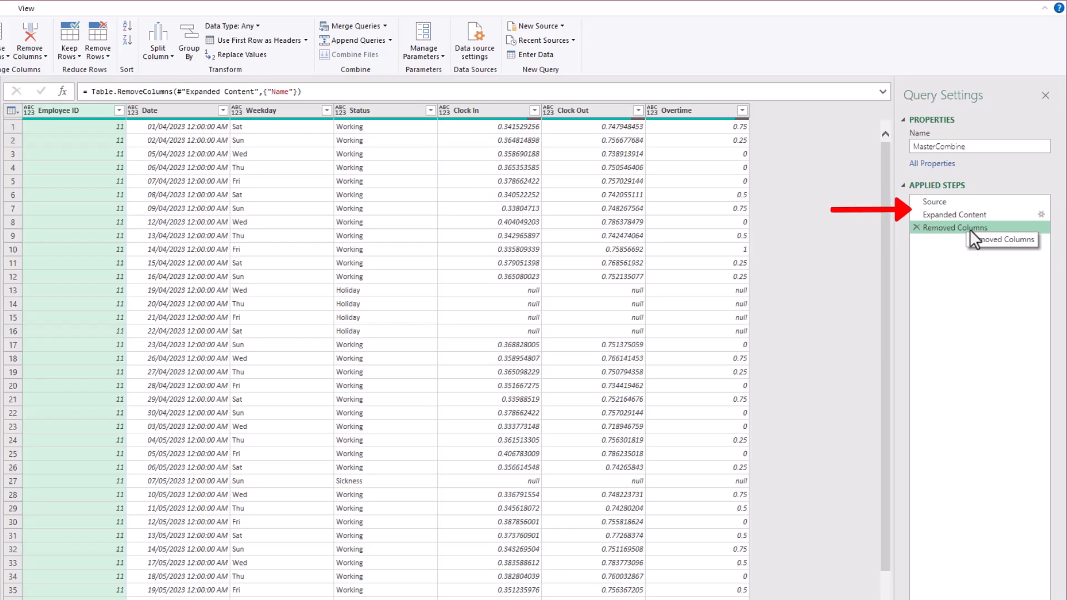
{"action": "left_click_drag", "start_coordinate": [969, 229], "coordinate": [972, 209]}
{"action": "left_click", "coordinate": [973, 201]}
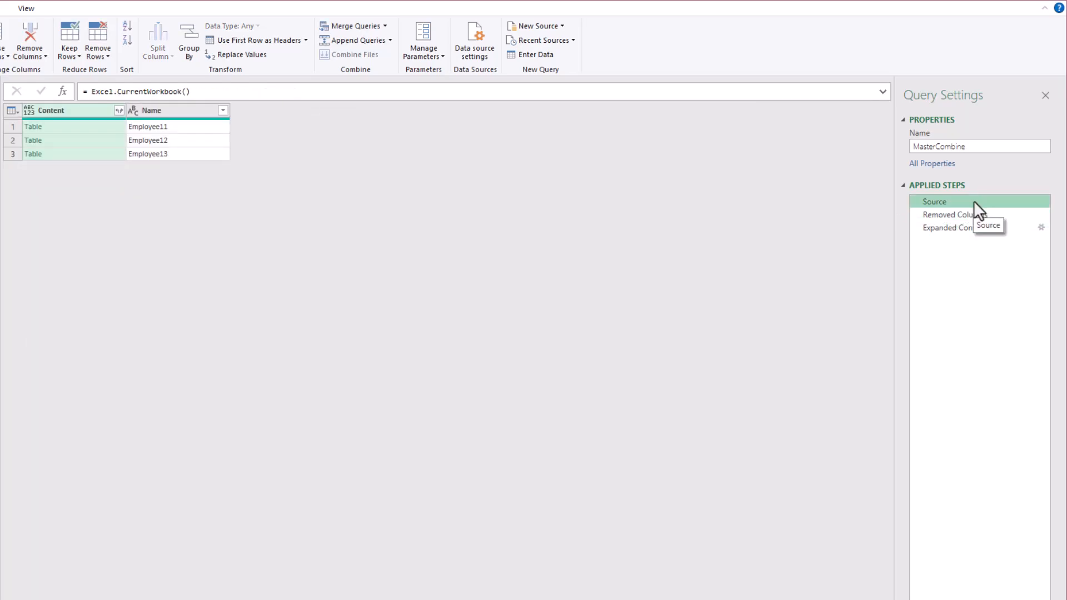
{"action": "left_click", "coordinate": [975, 213]}
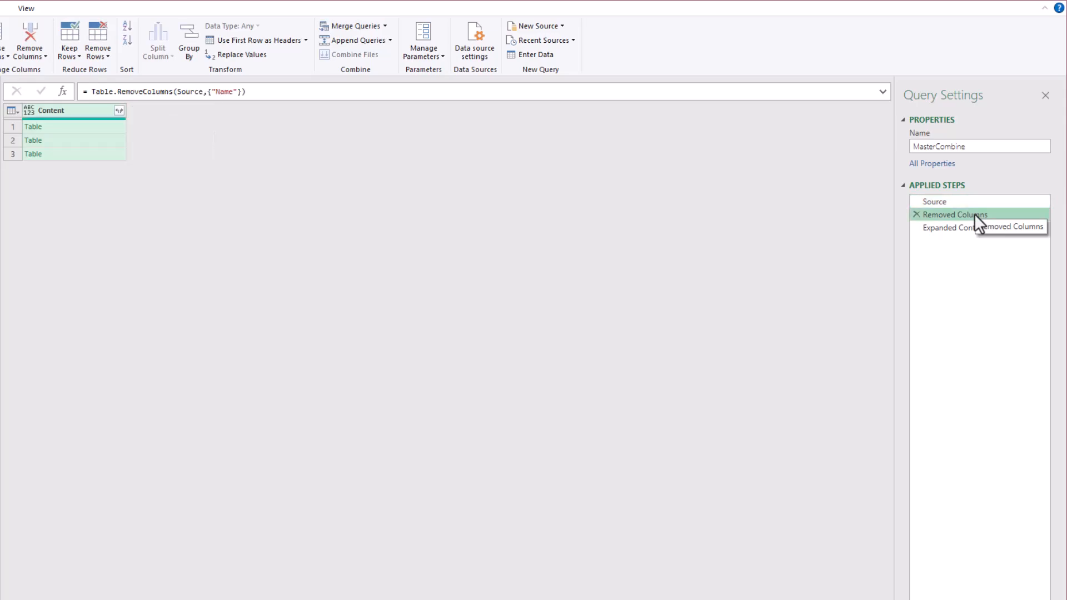
Detect the data types of all columns after the Expanded Content step
{"action": "left_click", "coordinate": [970, 228]}
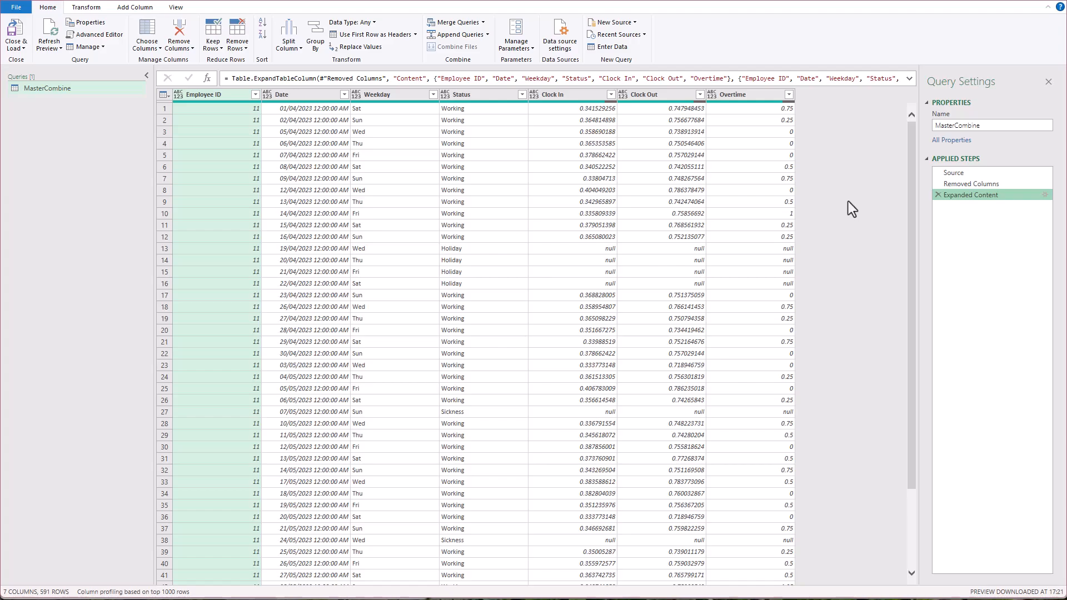
{"action": "left_click", "coordinate": [745, 213]}
{"action": "key", "text": "ctrl+a"}
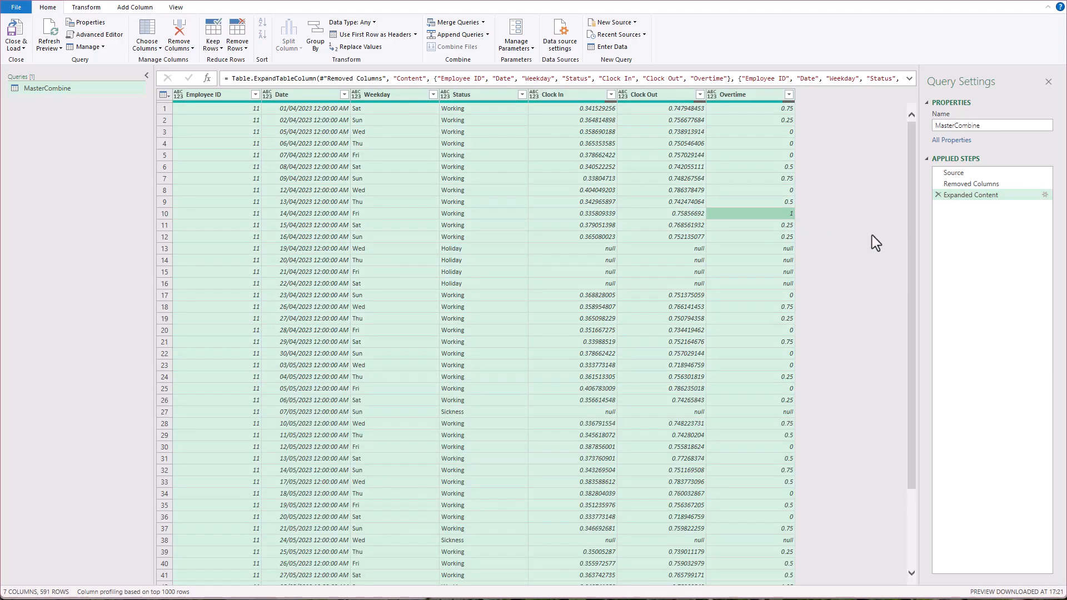
{"action": "left_click", "coordinate": [96, 9]}
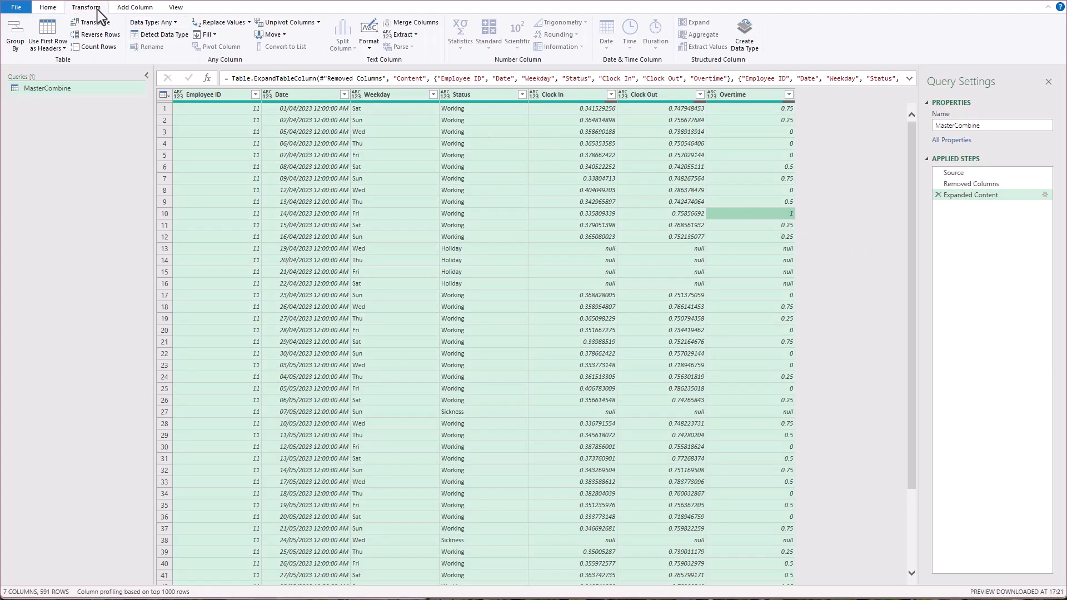
{"action": "left_click", "coordinate": [158, 35]}
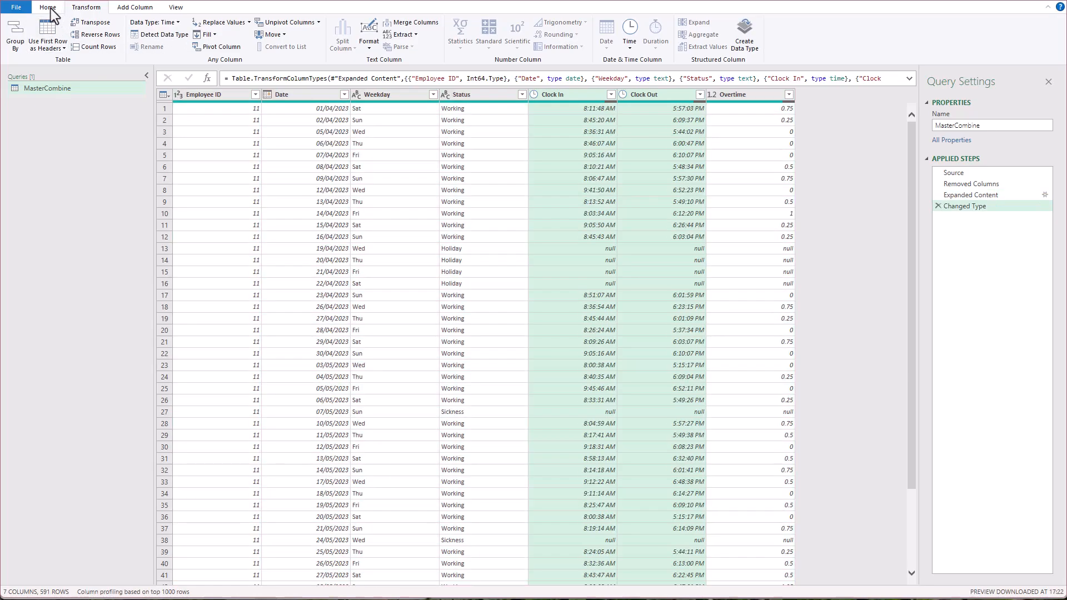
Close the query editor and load MasterCombine as a table on a new worksheet
{"action": "left_click", "coordinate": [48, 7]}
{"action": "left_click", "coordinate": [16, 49]}
{"action": "left_click", "coordinate": [23, 65]}
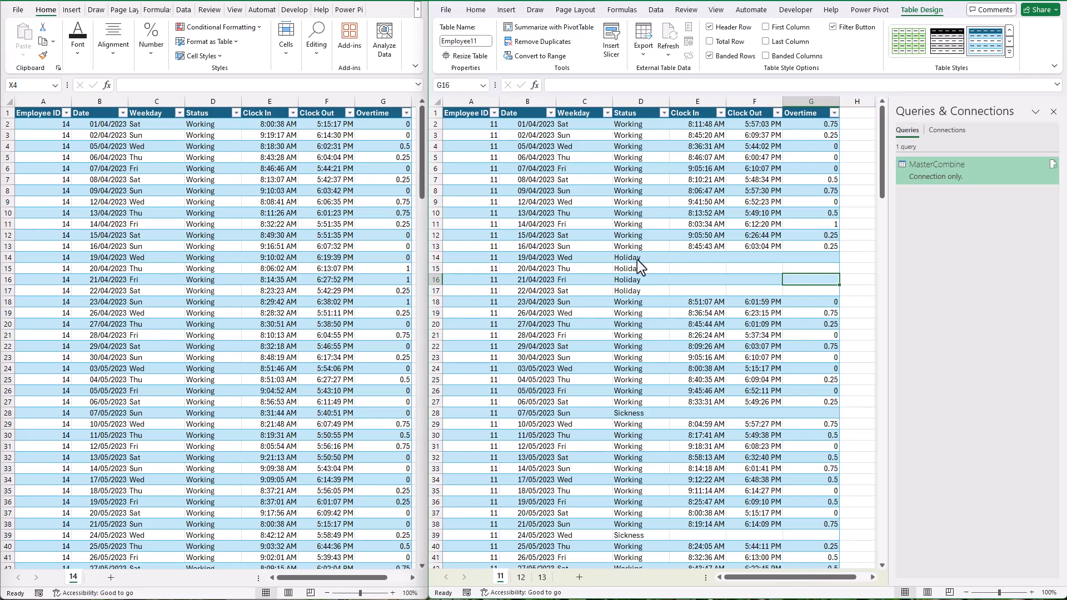
{"action": "left_click", "coordinate": [772, 285]}
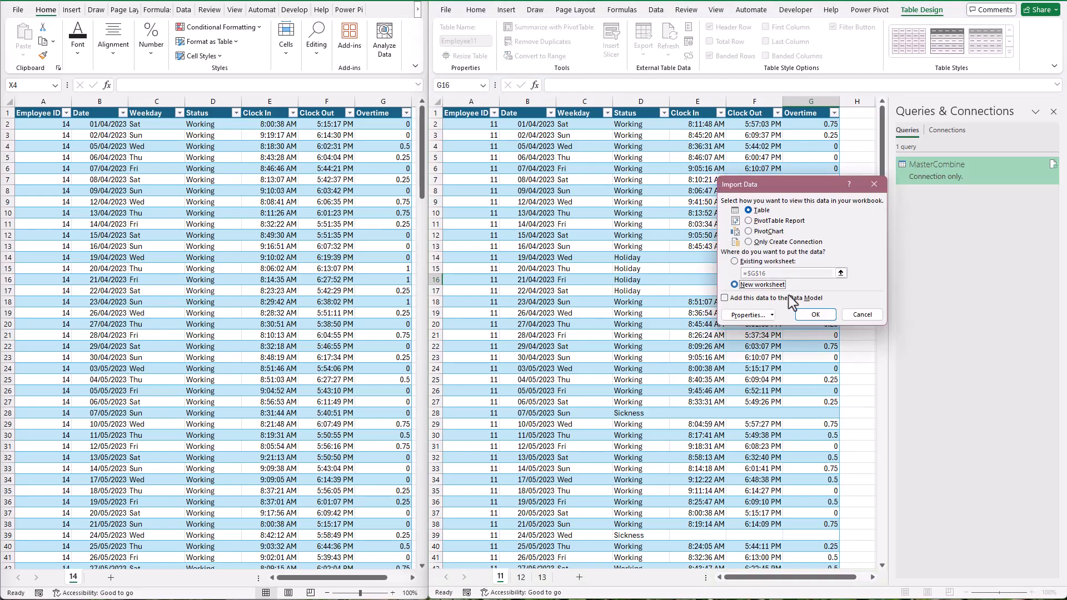
{"action": "left_click", "coordinate": [817, 315]}
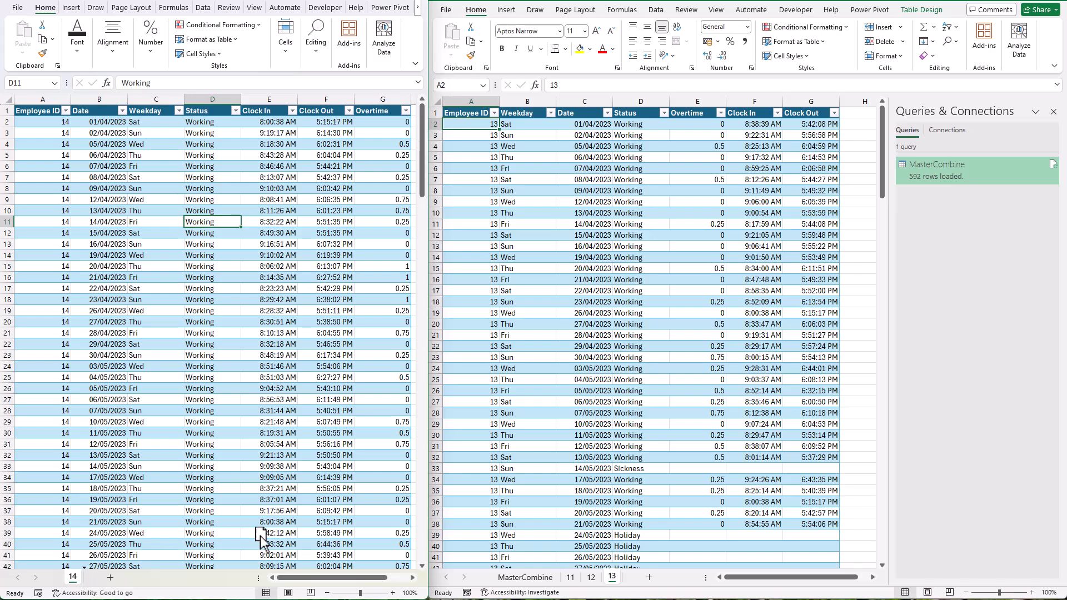
Move sheet 14 from the other workbook to after sheet 13 and refresh the MasterCombine table
{"action": "left_click_drag", "start_coordinate": [636, 561], "coordinate": [633, 575]}
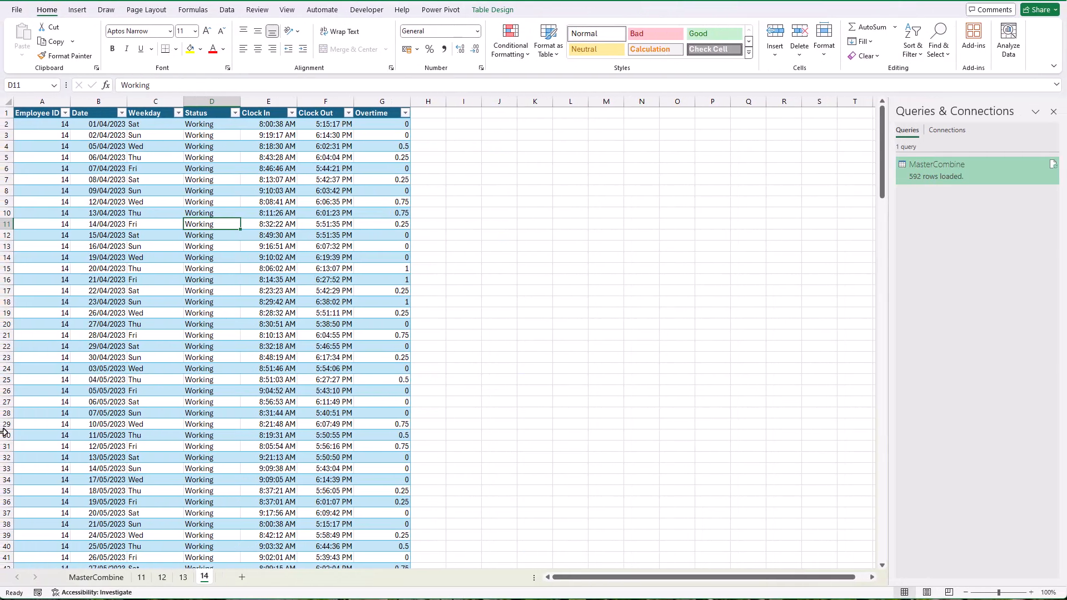
{"action": "left_click", "coordinate": [267, 368]}
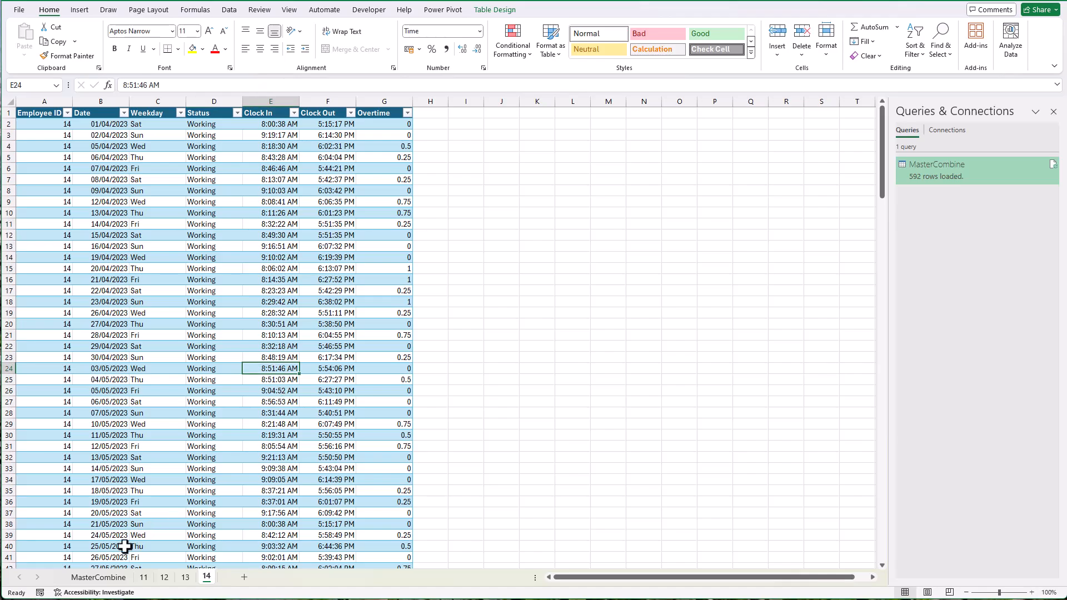
{"action": "left_click", "coordinate": [114, 578]}
{"action": "left_click", "coordinate": [182, 269]}
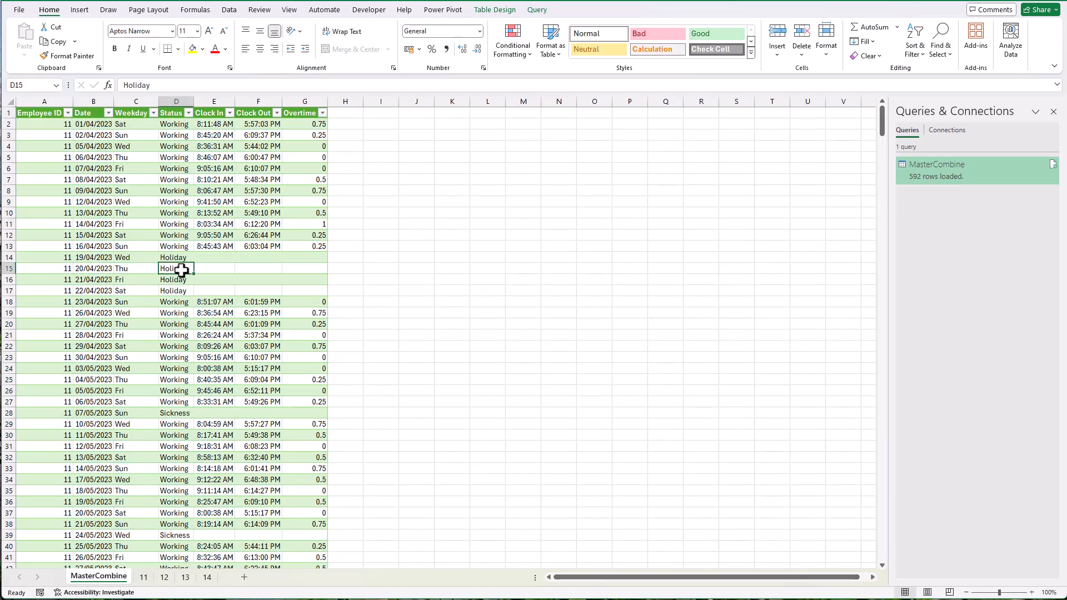
{"action": "right_click", "coordinate": [182, 269]}
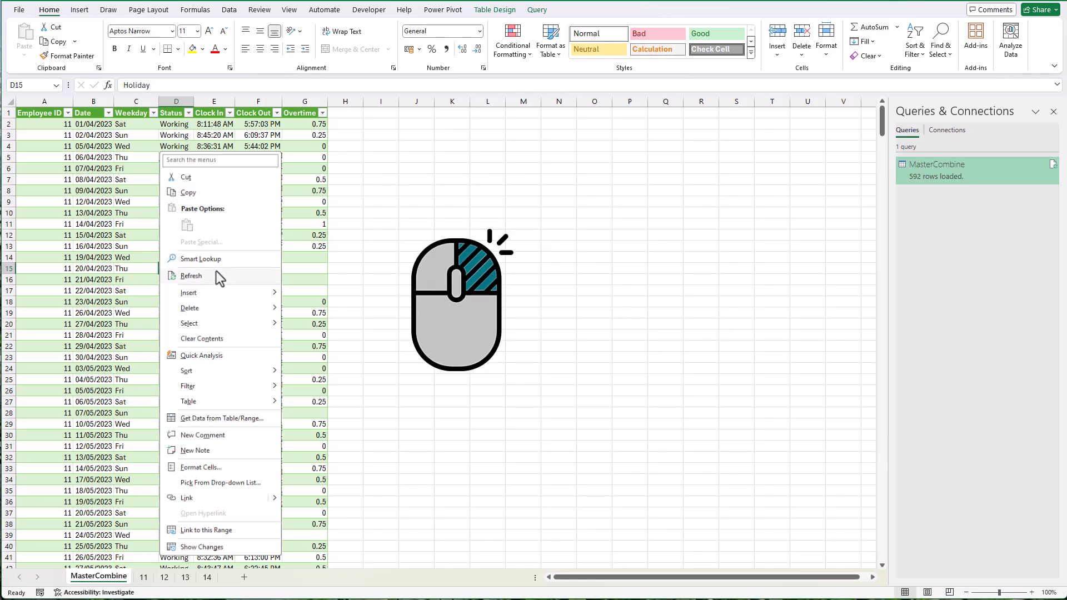
{"action": "left_click", "coordinate": [218, 281]}
Check the last rows of the MasterCombine table and compare its loaded row count with the record count on sheet 11
{"action": "left_click", "coordinate": [51, 166]}
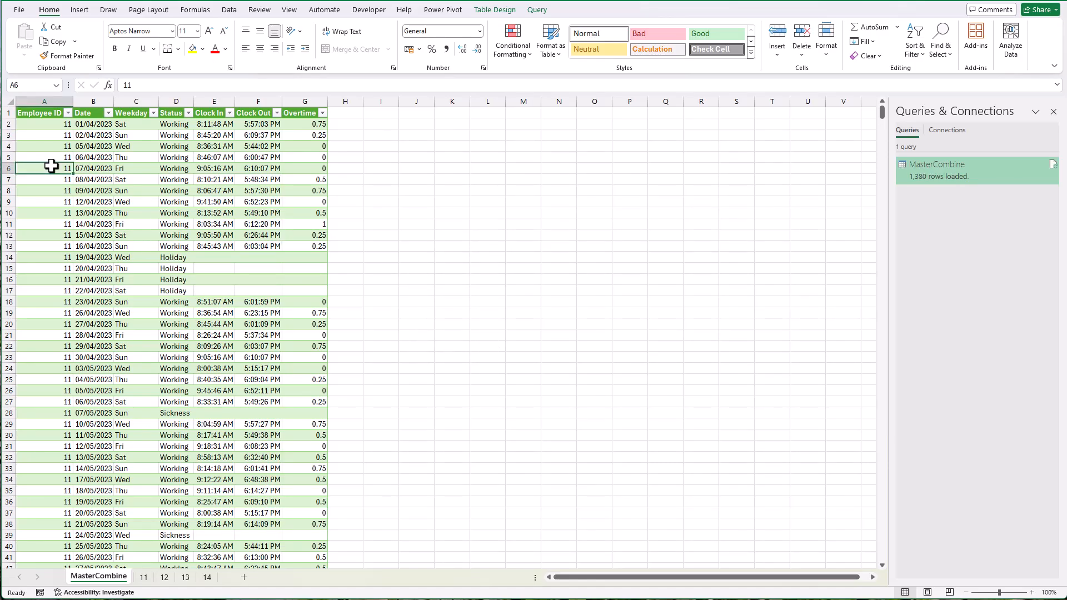
{"action": "key", "text": "ctrl+Down"}
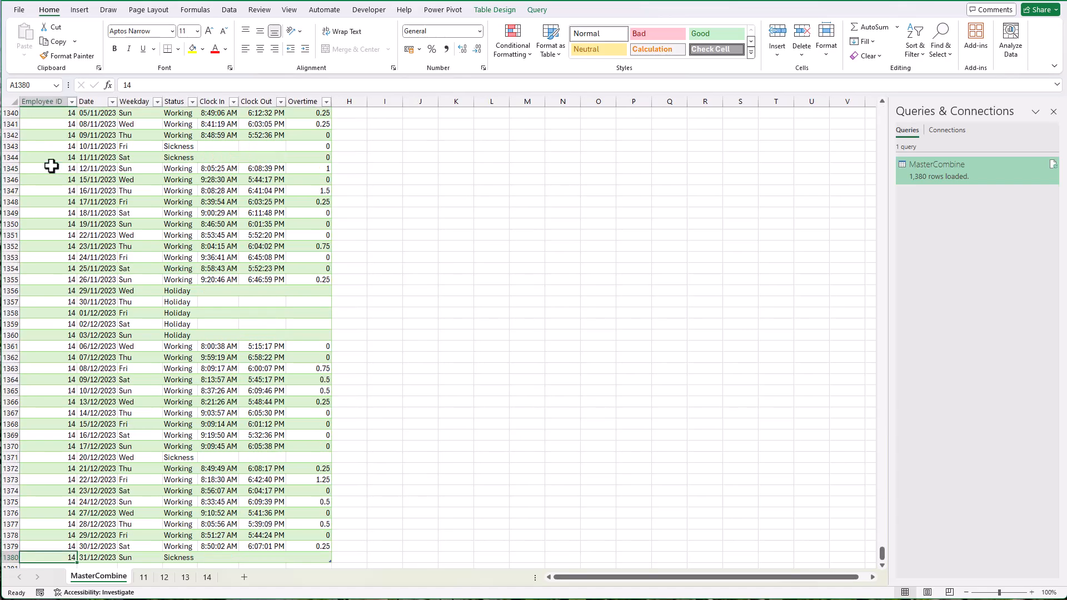
{"action": "left_click", "coordinate": [68, 234]}
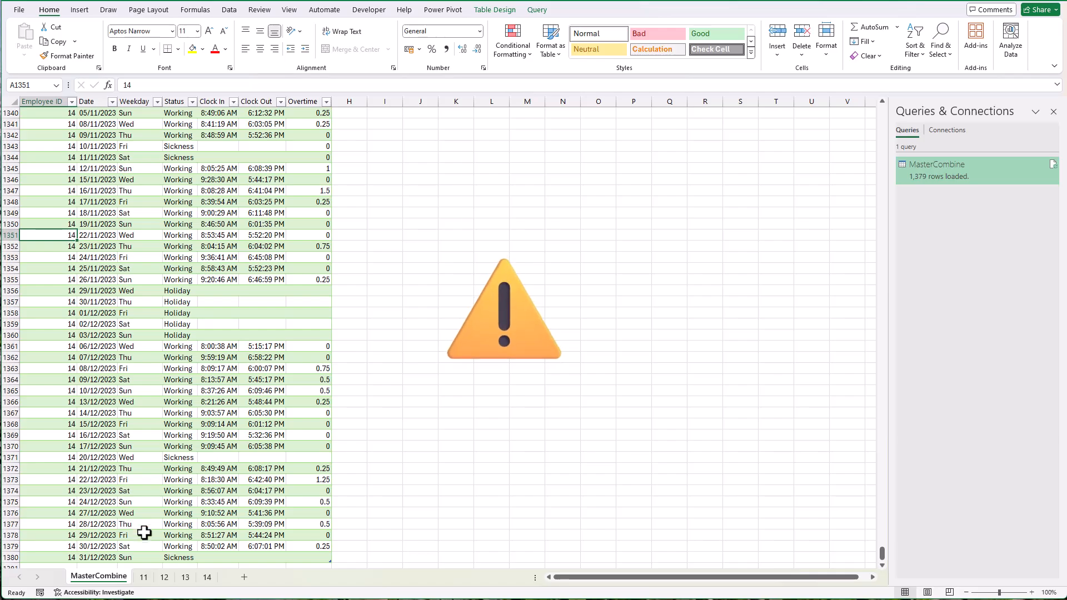
{"action": "left_click", "coordinate": [144, 577]}
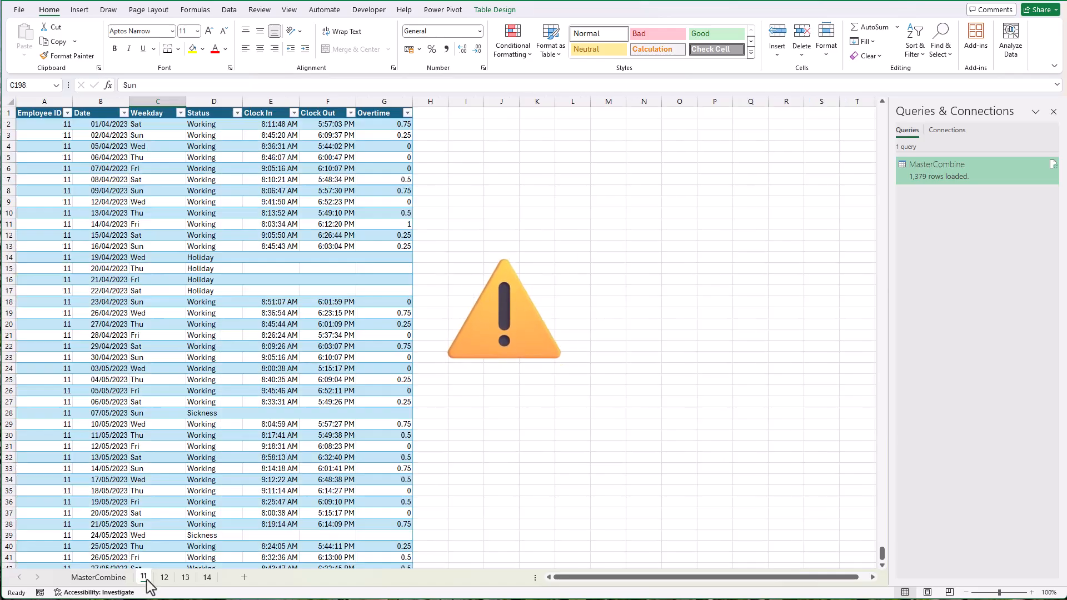
{"action": "left_click", "coordinate": [51, 111]}
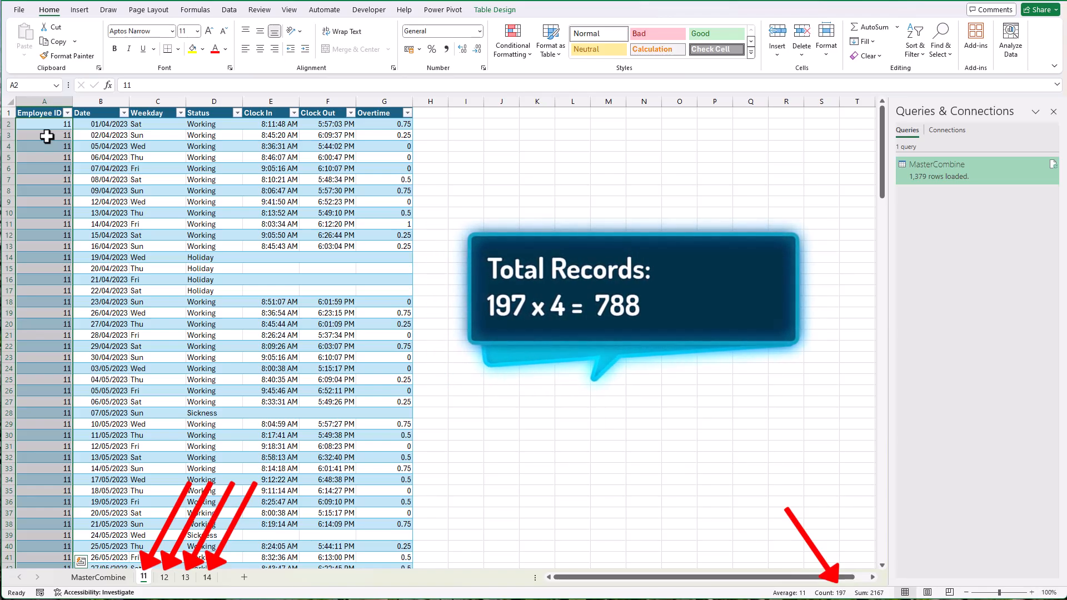
{"action": "left_click", "coordinate": [117, 572]}
{"action": "mouse_move", "coordinate": [958, 179]}
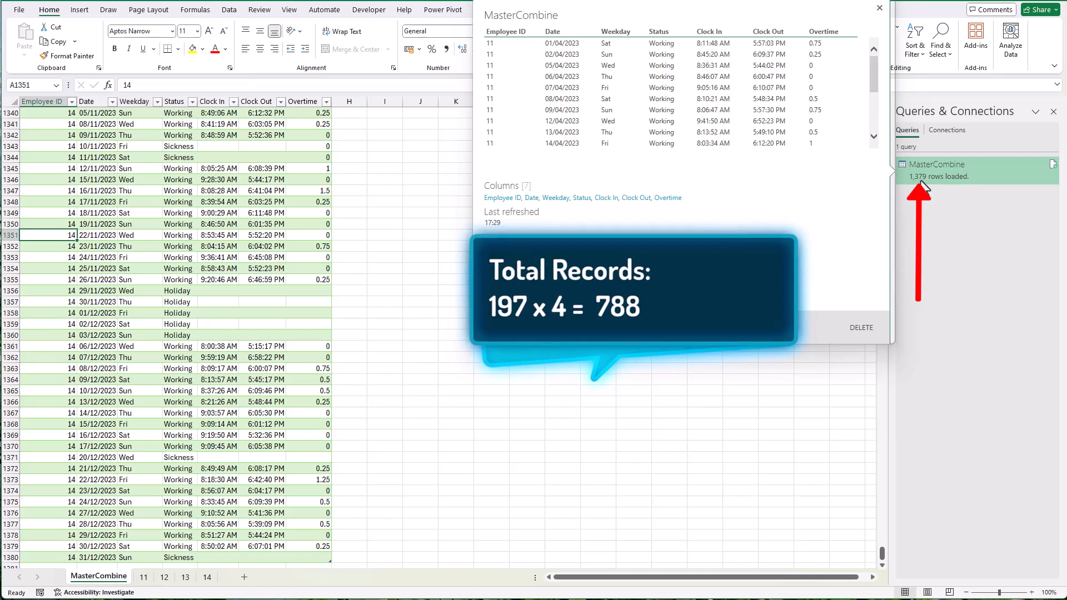
Refresh the MasterCombine table again and check its loaded row count in the query preview
{"action": "left_click", "coordinate": [120, 187]}
{"action": "right_click", "coordinate": [132, 190]}
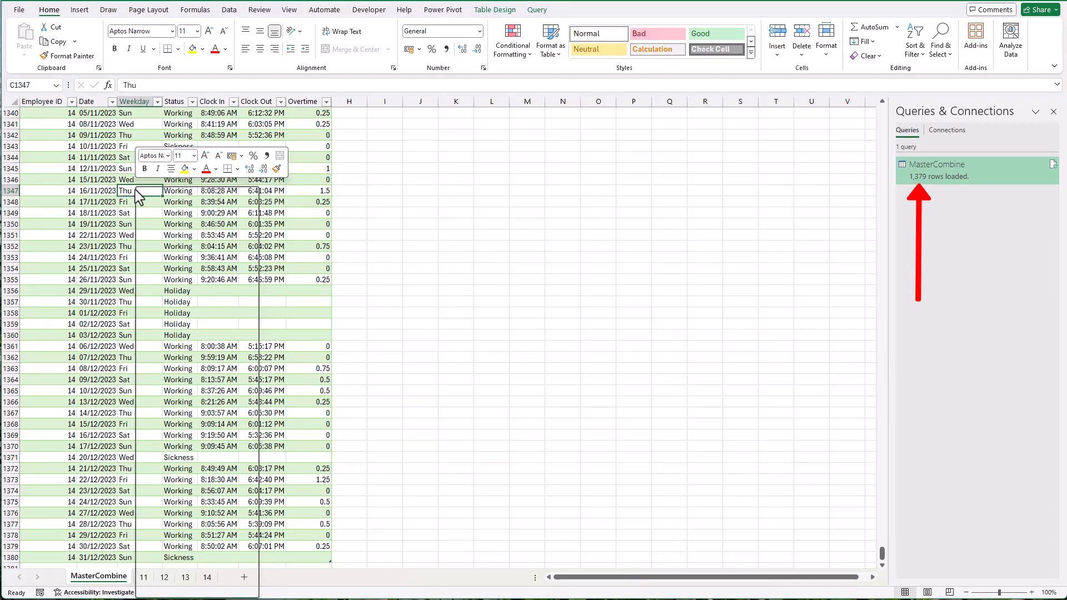
{"action": "left_click", "coordinate": [167, 312]}
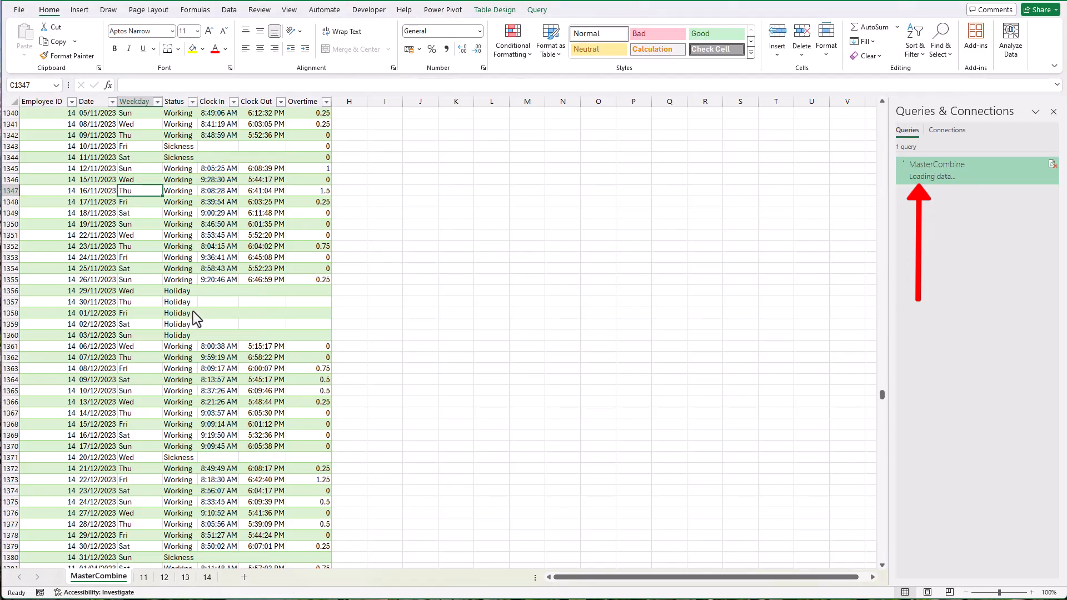
{"action": "mouse_move", "coordinate": [920, 187]}
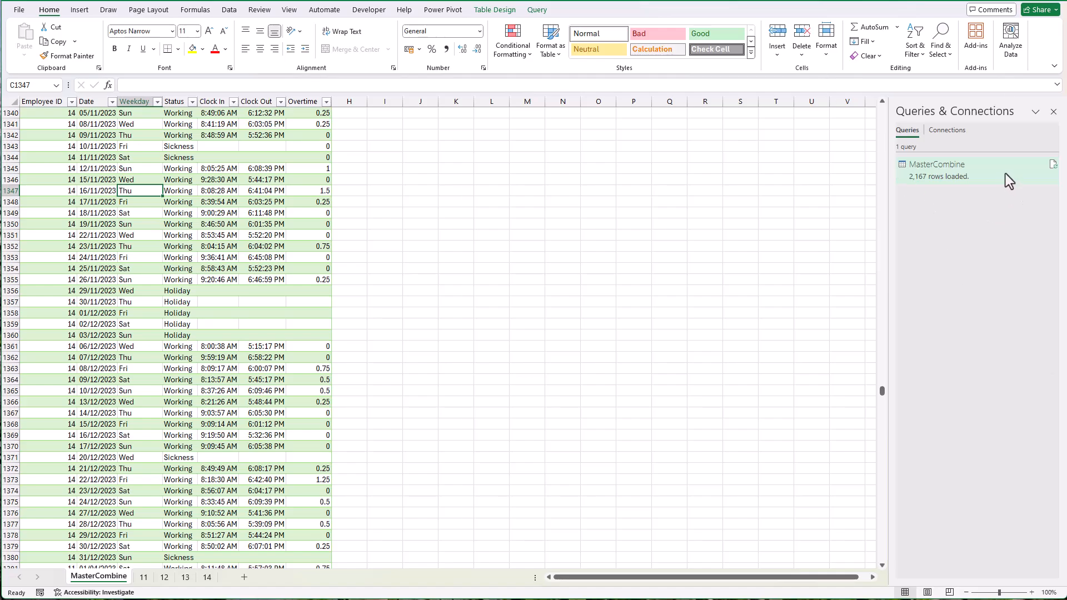
{"action": "mouse_move", "coordinate": [989, 174]}
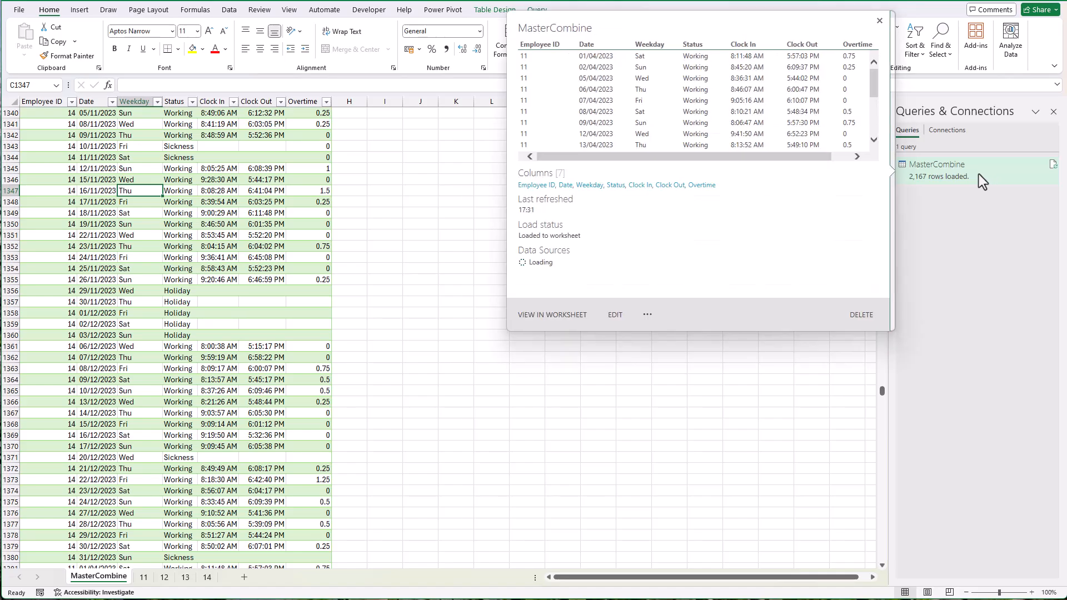
Open the MasterCombine query at its Source step and examine the nested Employee14 and MasterCombine tables and the source formula
{"action": "double_click", "coordinate": [978, 174]}
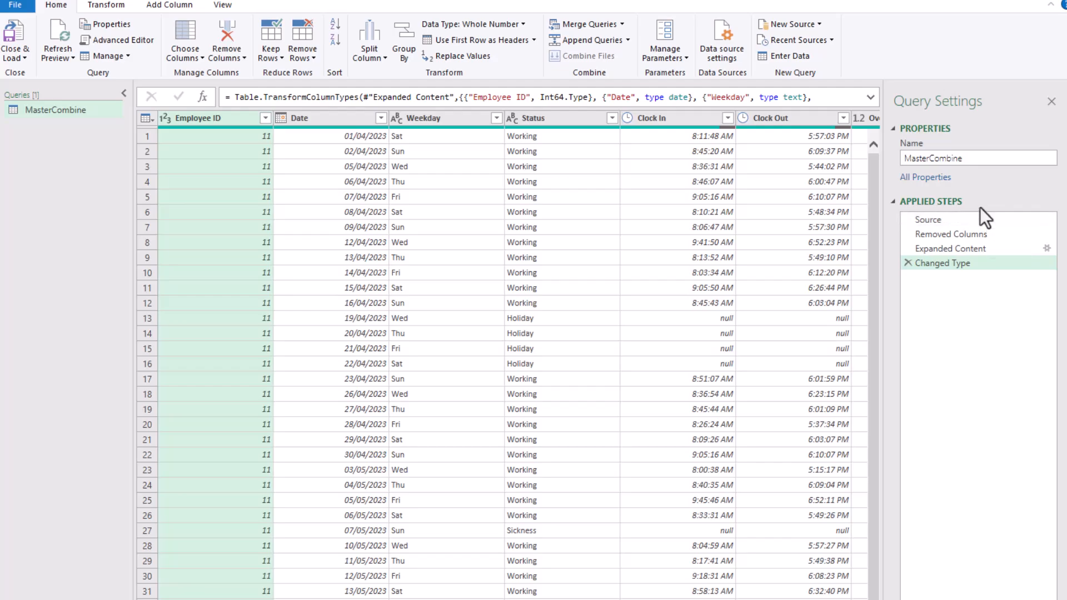
{"action": "left_click", "coordinate": [979, 217]}
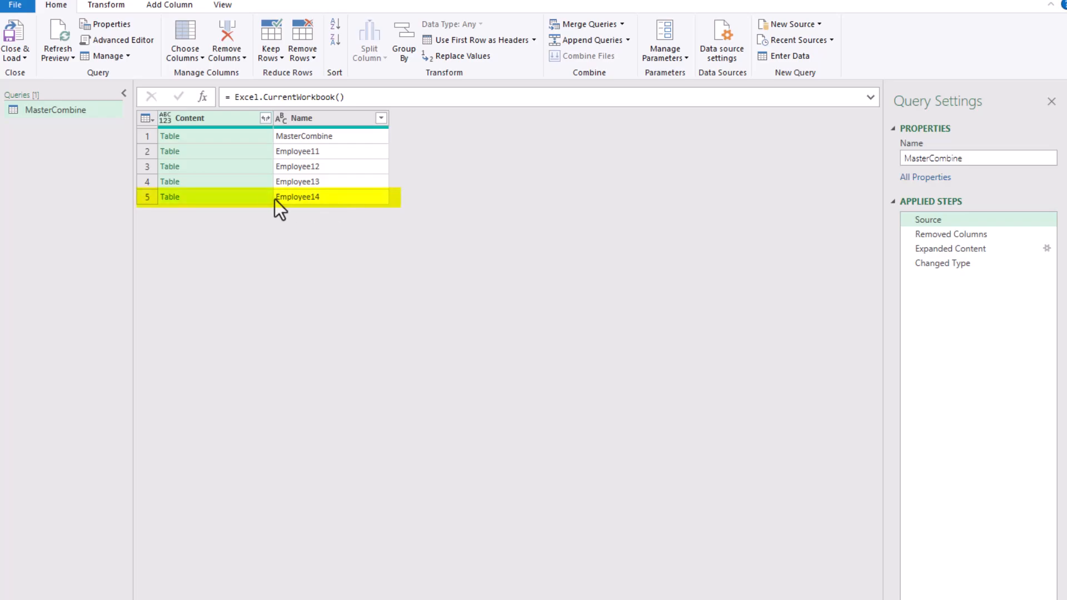
{"action": "left_click", "coordinate": [229, 199]}
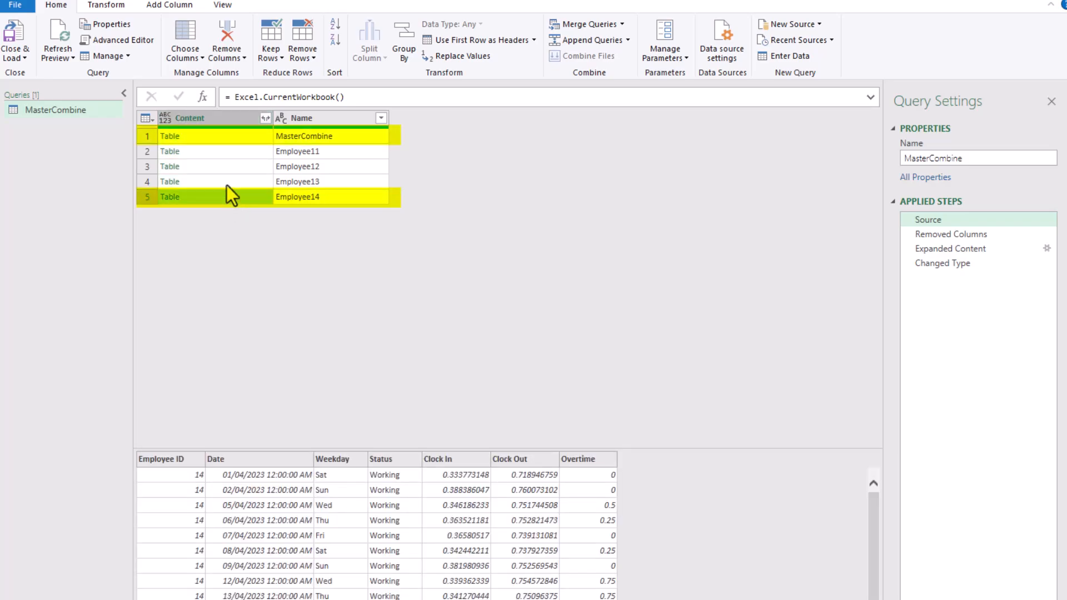
{"action": "left_click", "coordinate": [230, 135]}
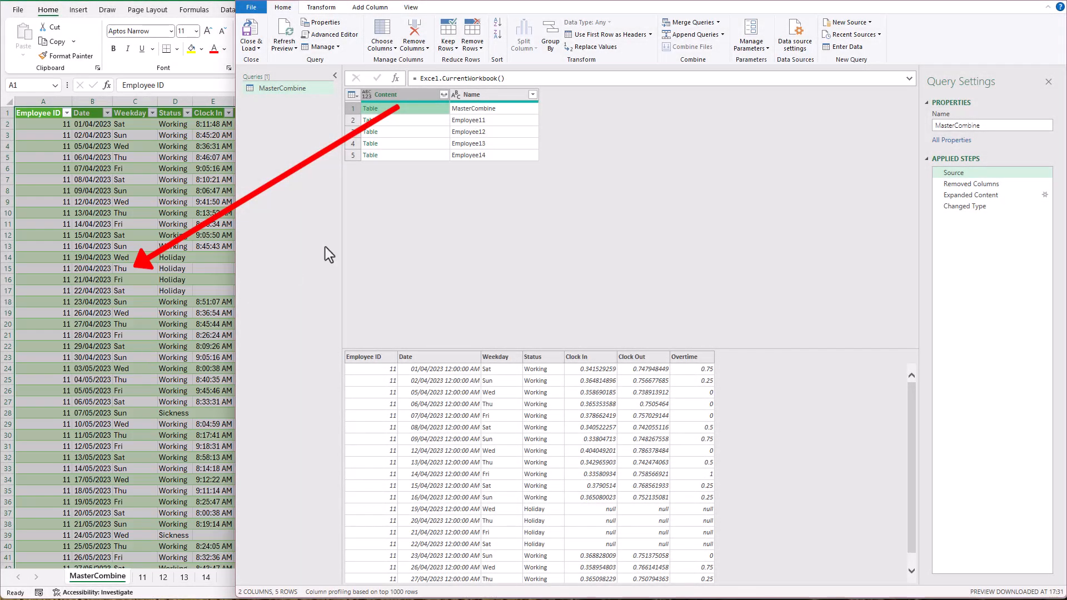
{"action": "left_click_drag", "start_coordinate": [523, 77], "coordinate": [420, 78]}
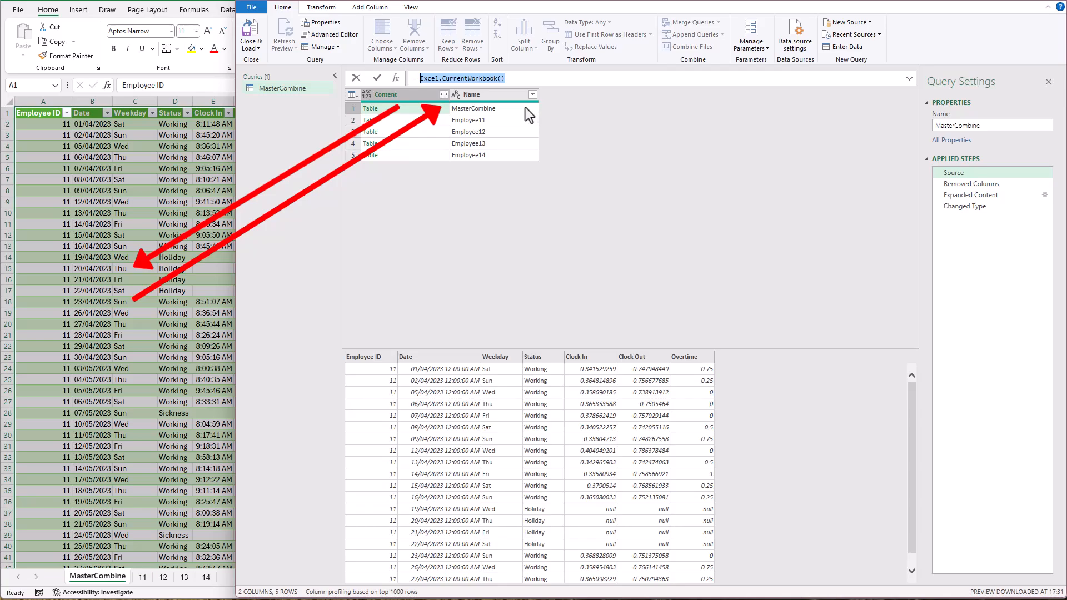
{"action": "left_click", "coordinate": [505, 144]}
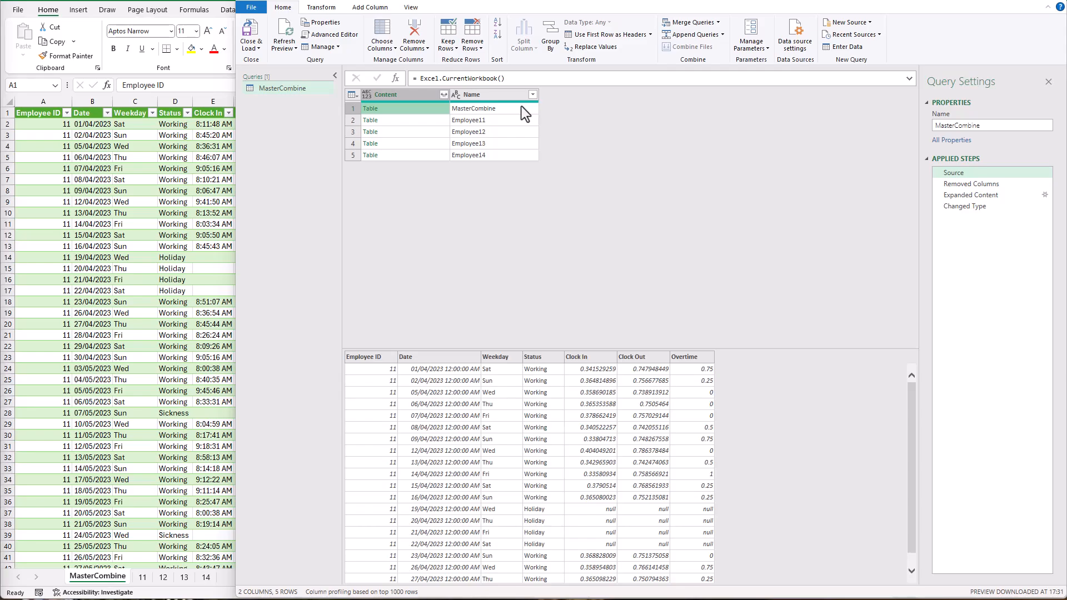
Filter the Name column in the Source step to exclude MasterCombine
{"action": "left_click", "coordinate": [533, 95]}
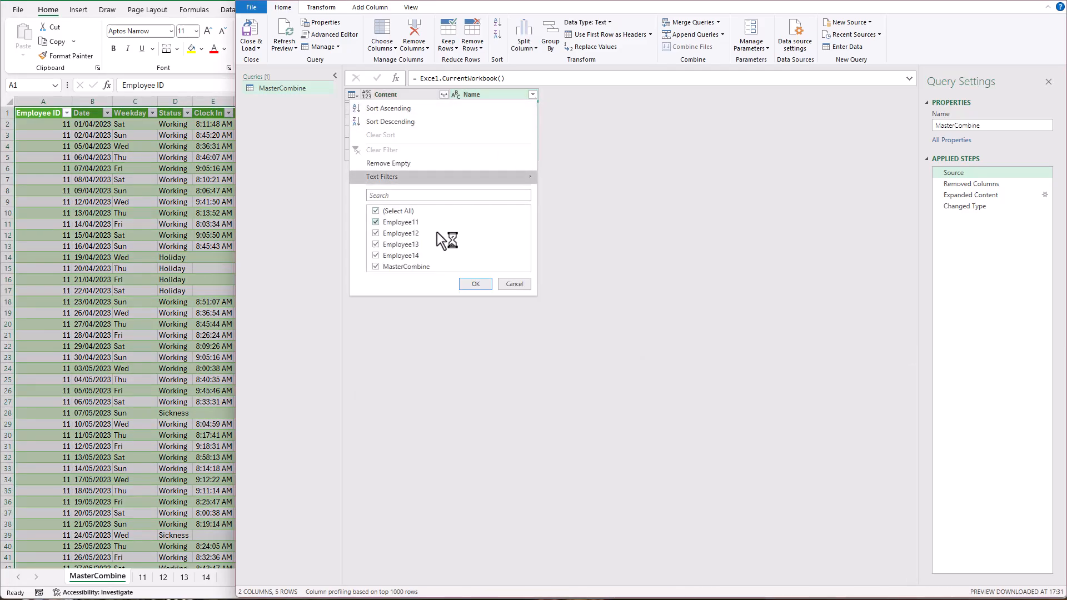
{"action": "left_click", "coordinate": [376, 267]}
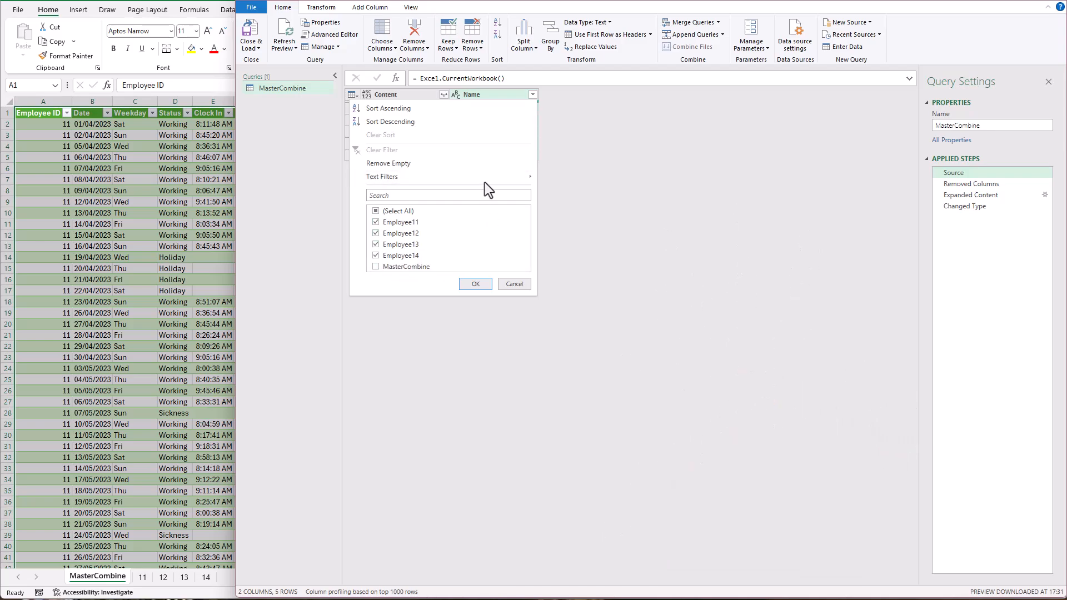
{"action": "mouse_move", "coordinate": [488, 178]}
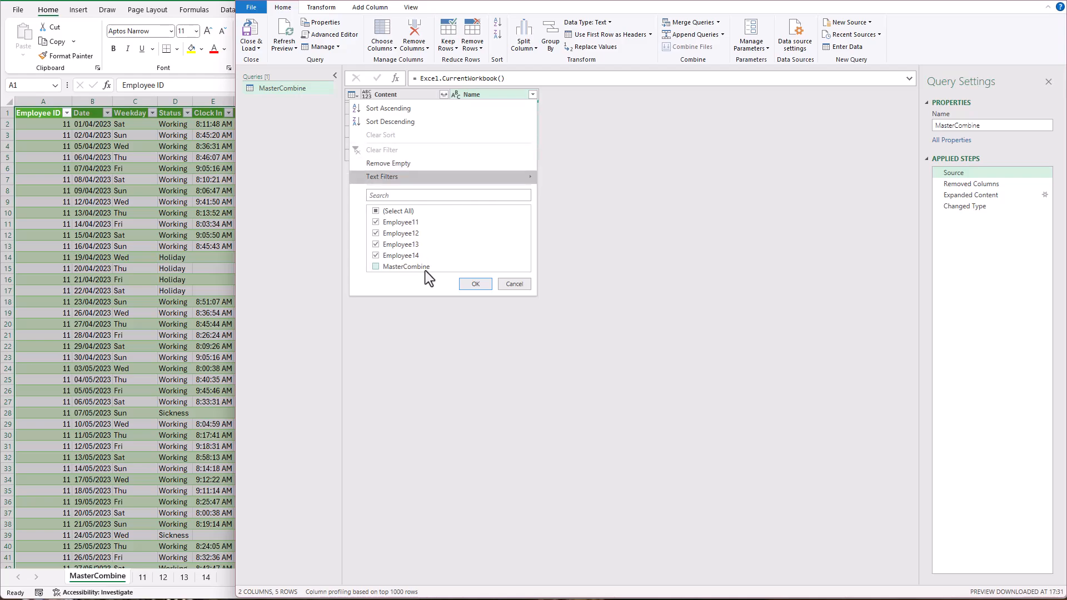
{"action": "left_click", "coordinate": [485, 287]}
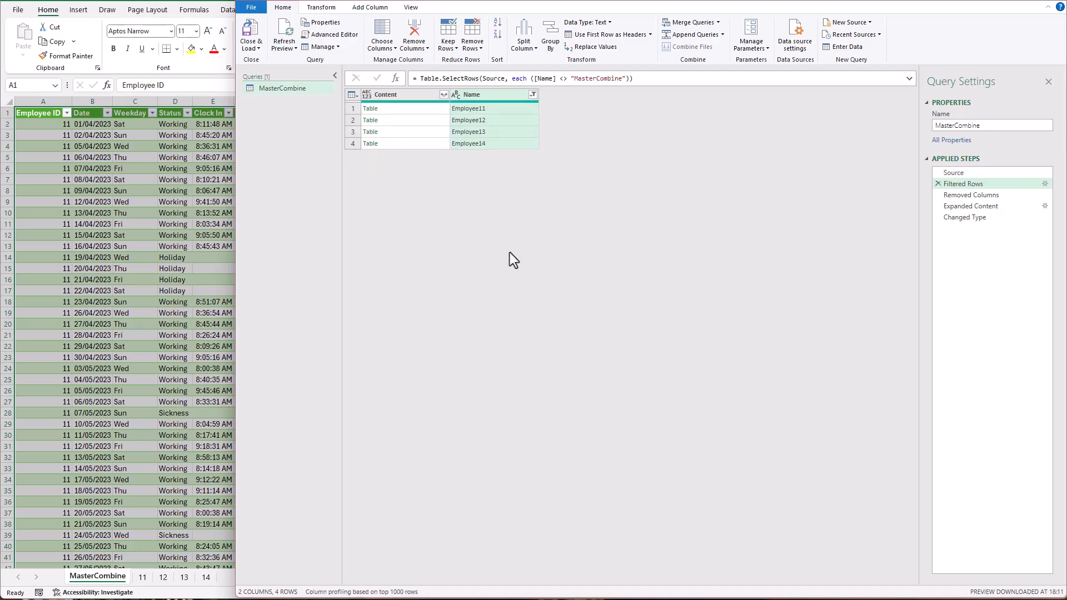
Review the combined rows at the Changed Type step and load the query back to the worksheet
{"action": "left_click", "coordinate": [988, 219]}
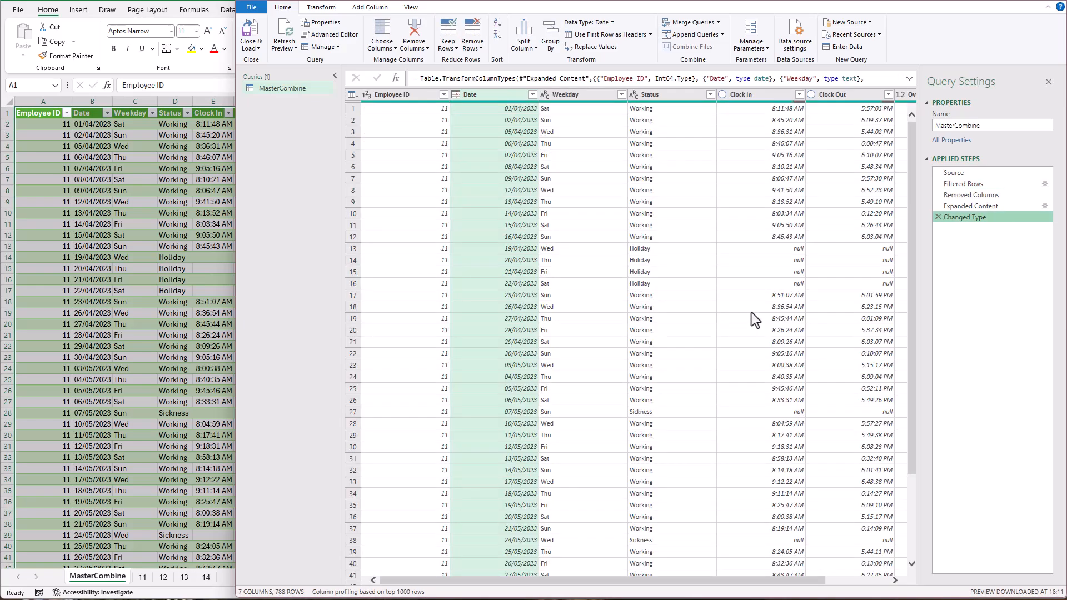
{"action": "left_click", "coordinate": [251, 49]}
{"action": "left_click", "coordinate": [245, 63]}
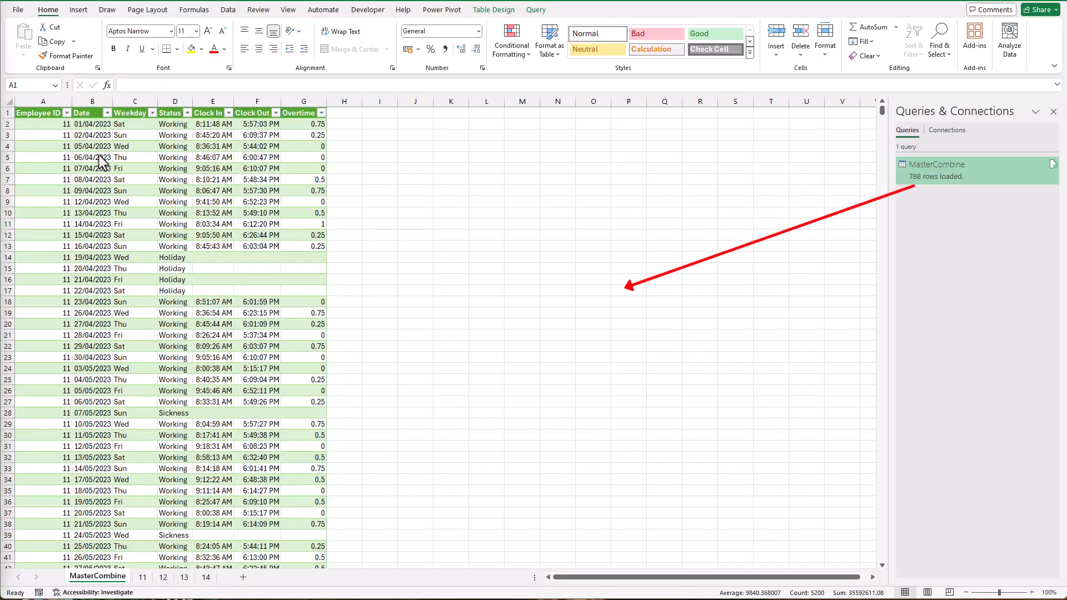